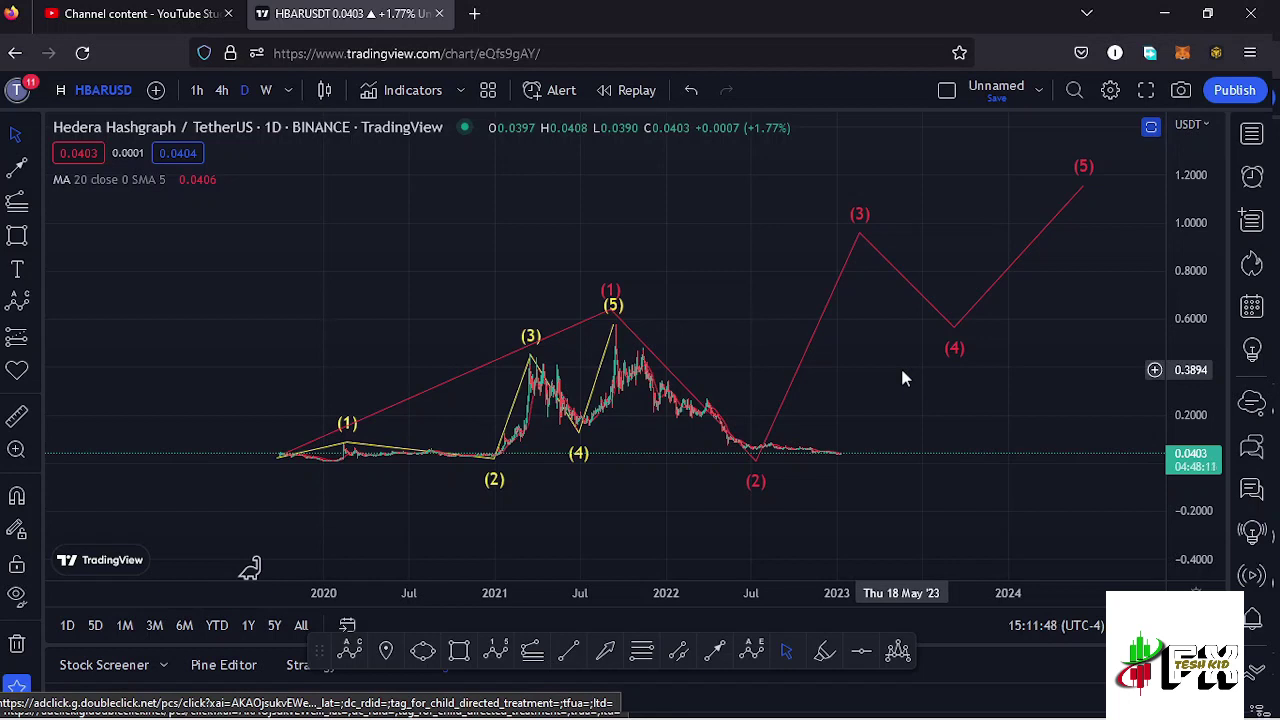
Raise point (1) of the red impulse wave above the yellow wave's (5) peak, to about 0.7172
drag(900, 372, 886, 378)
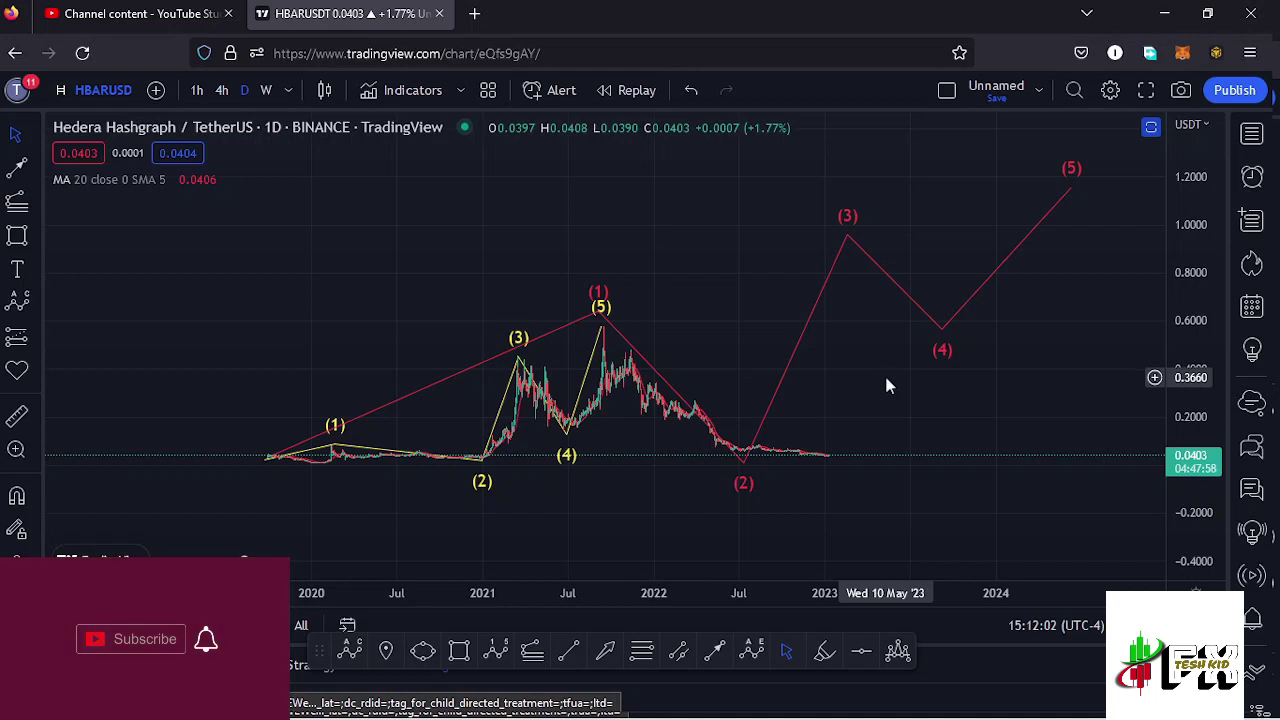
drag(907, 385, 875, 380)
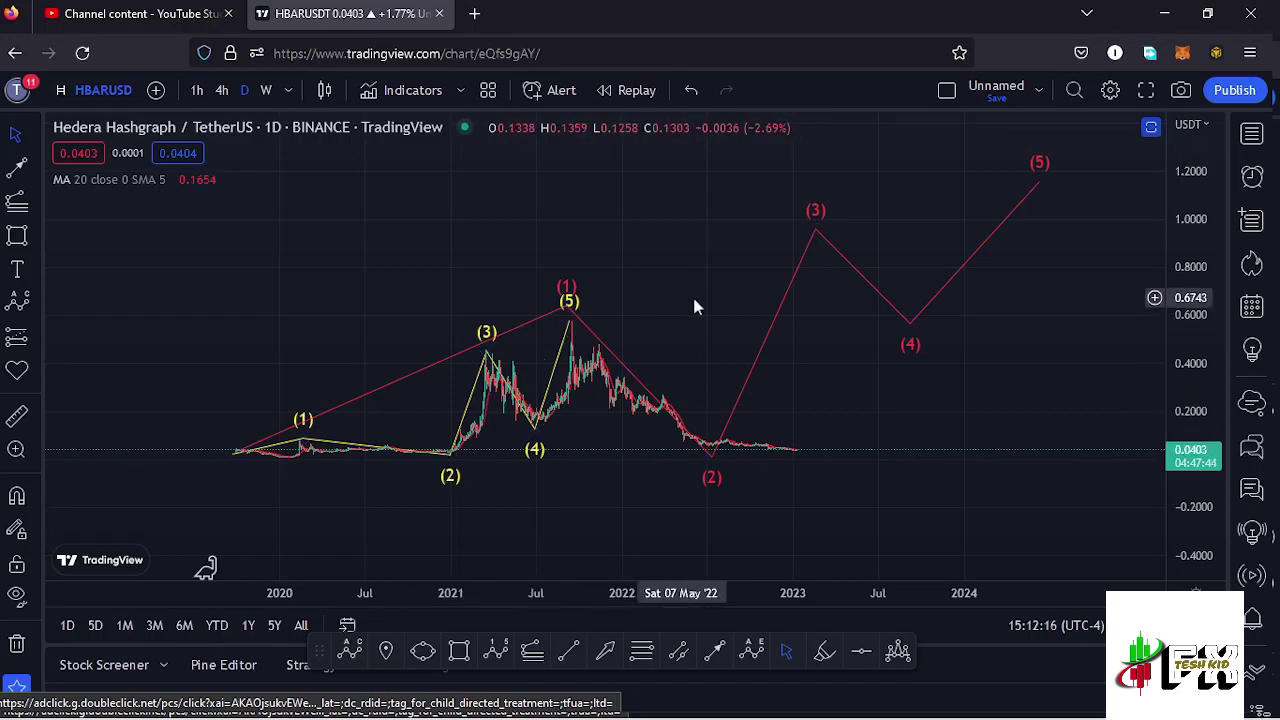
mouse_move(568, 315)
mouse_down()
mouse_move(569, 292)
mouse_move(558, 300)
mouse_move(575, 289)
mouse_up()
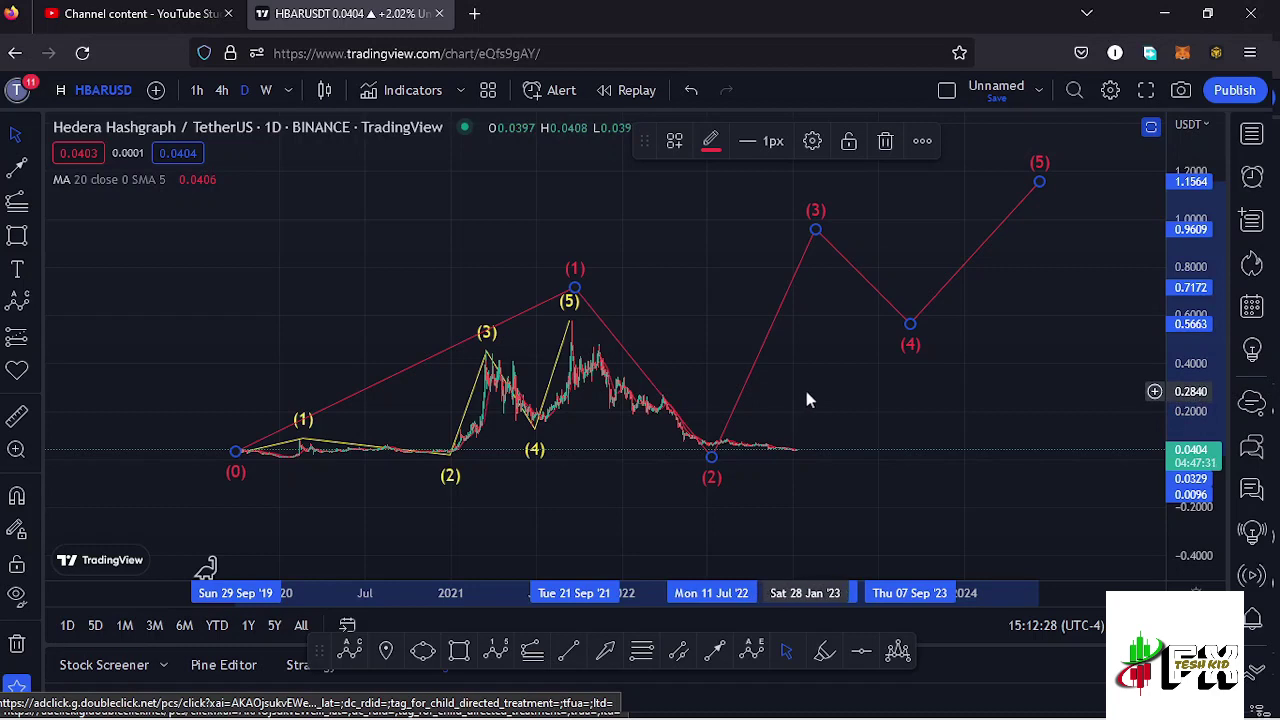
drag(798, 391, 780, 389)
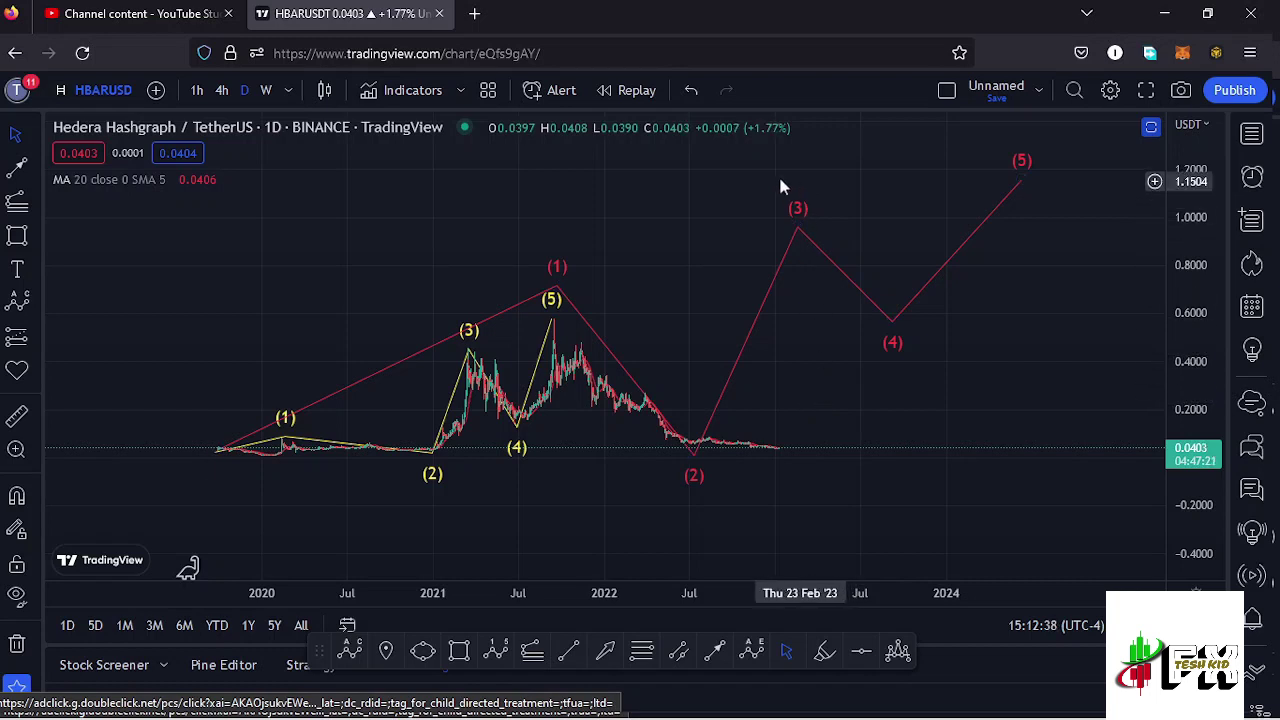
drag(830, 387, 815, 388)
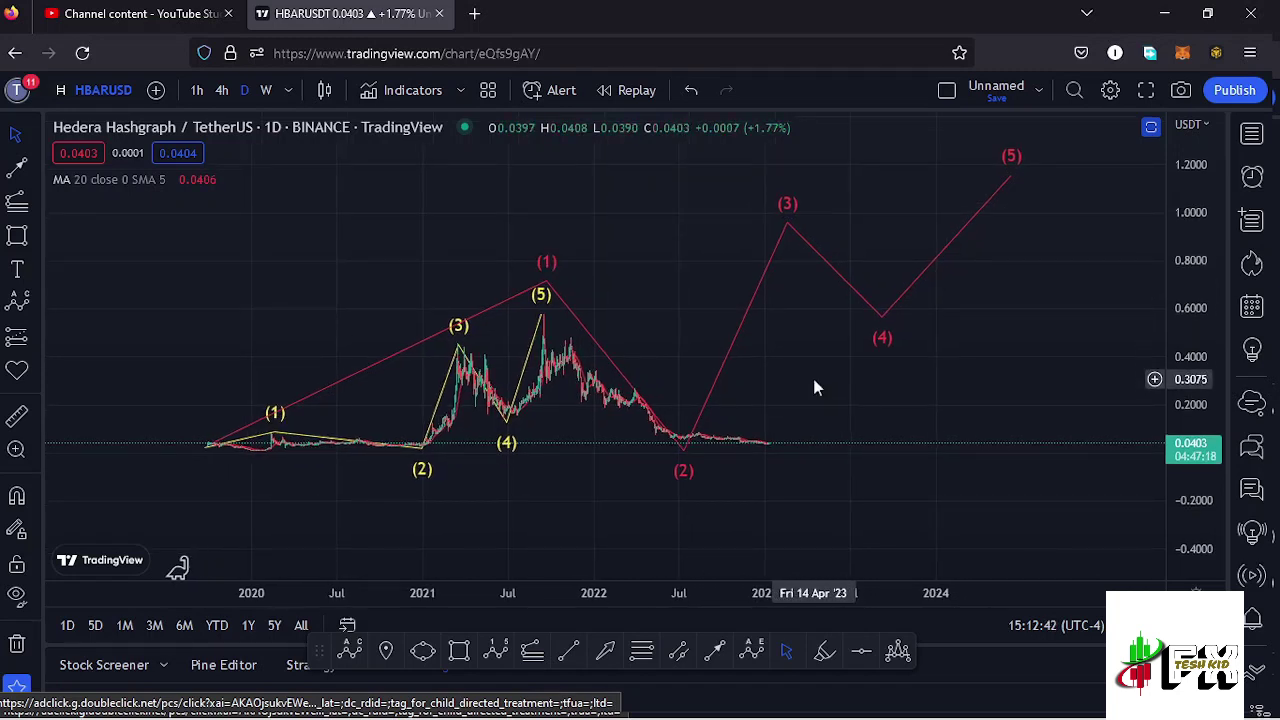
Project red wave (3) with a temporary trend-based Fibonacci extension through about 0.0148, 0.5845 and 0.0343, and delete the extension
click(532, 655)
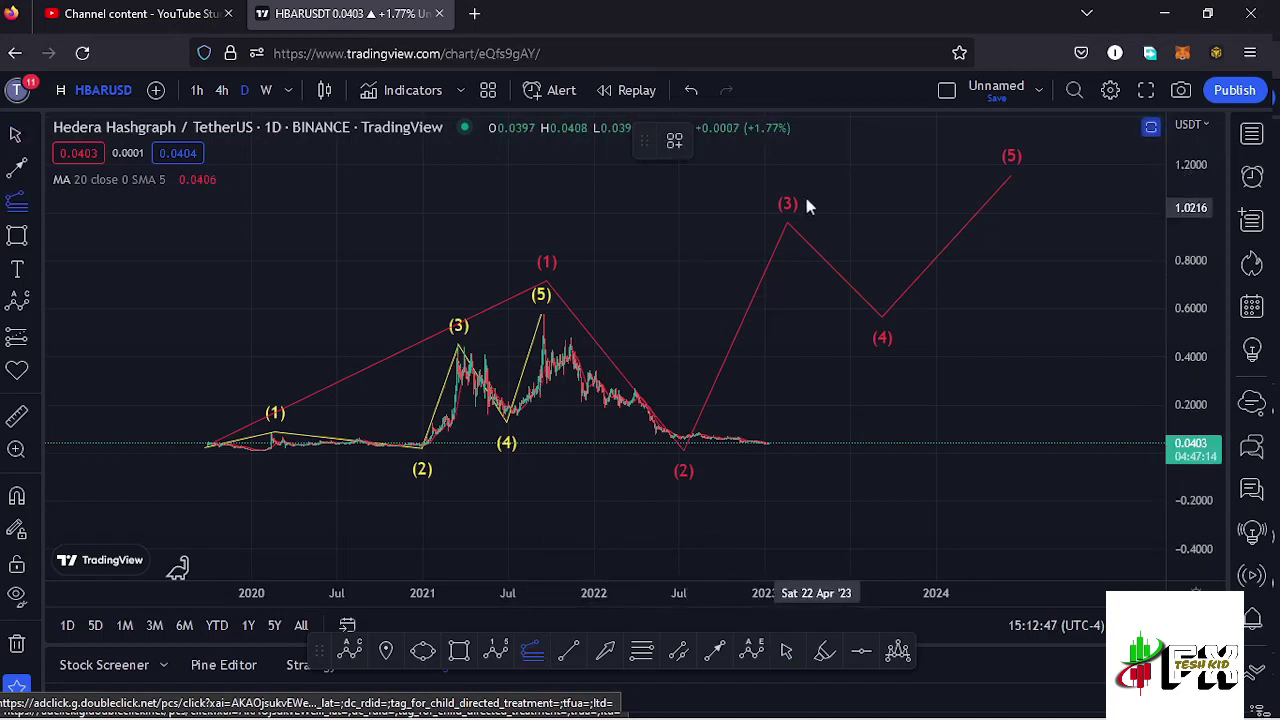
click(256, 449)
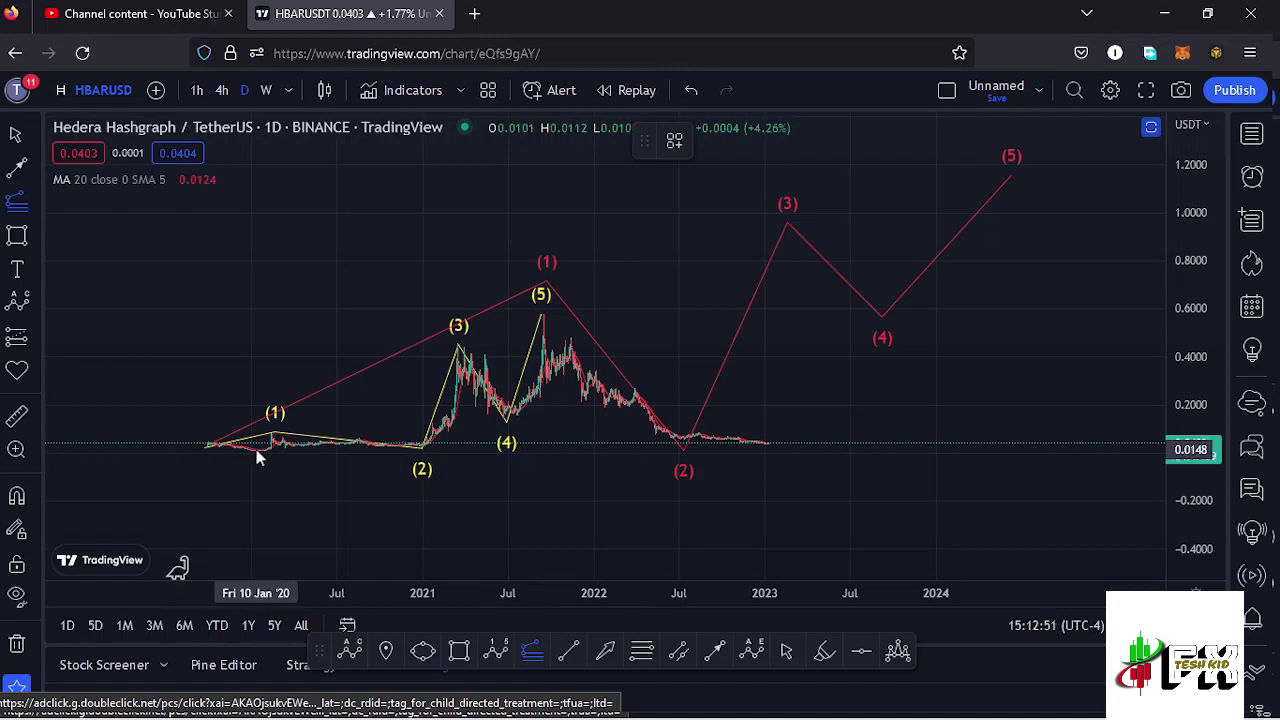
click(541, 313)
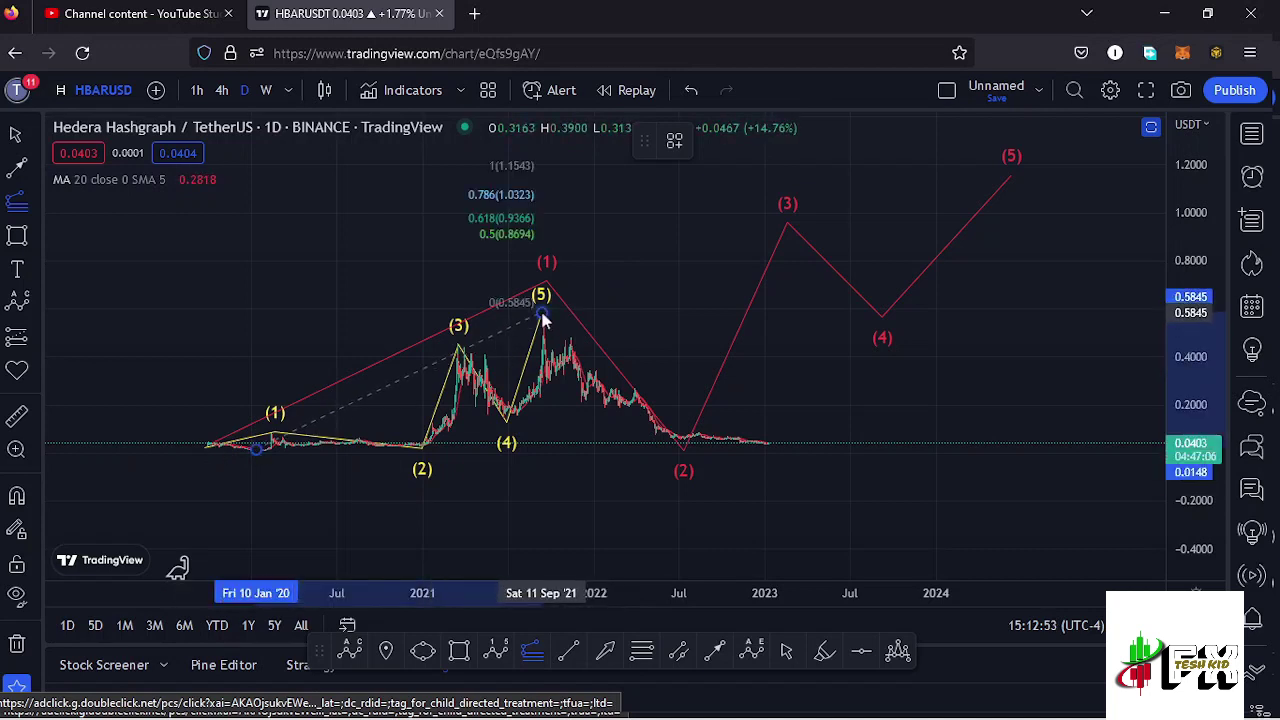
click(975, 444)
drag(1062, 374, 1050, 400)
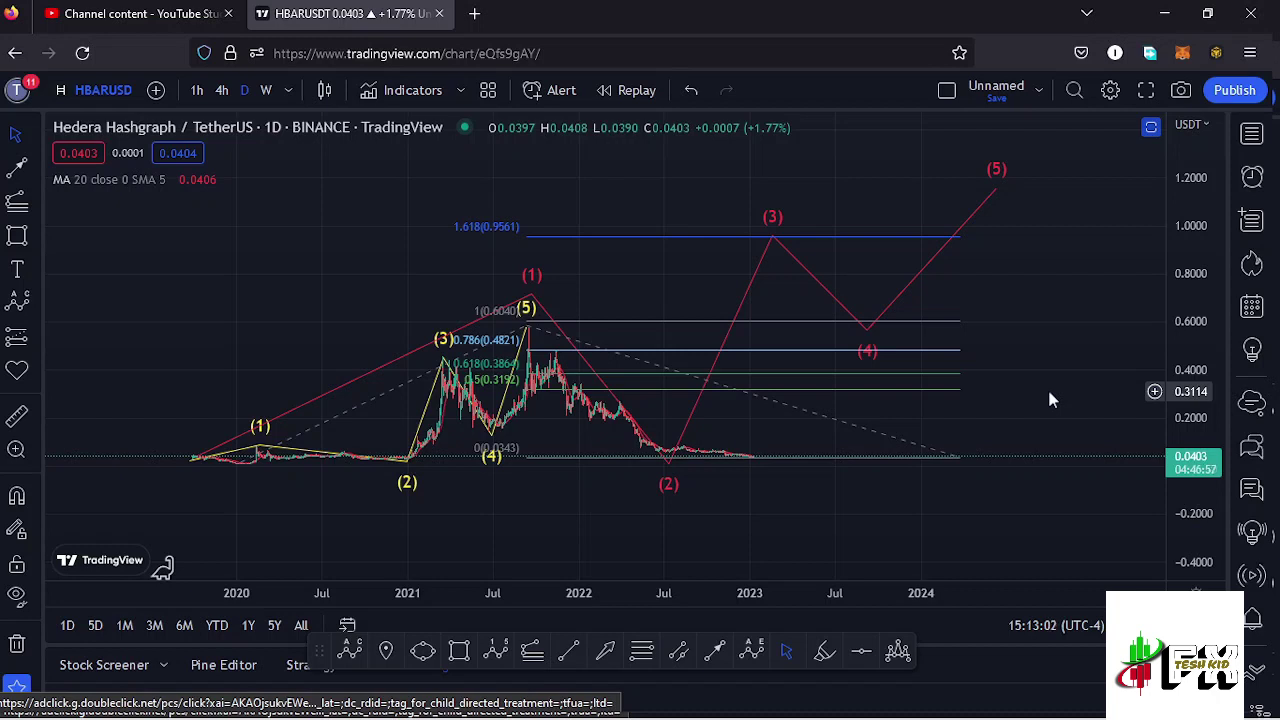
drag(1049, 400, 1008, 405)
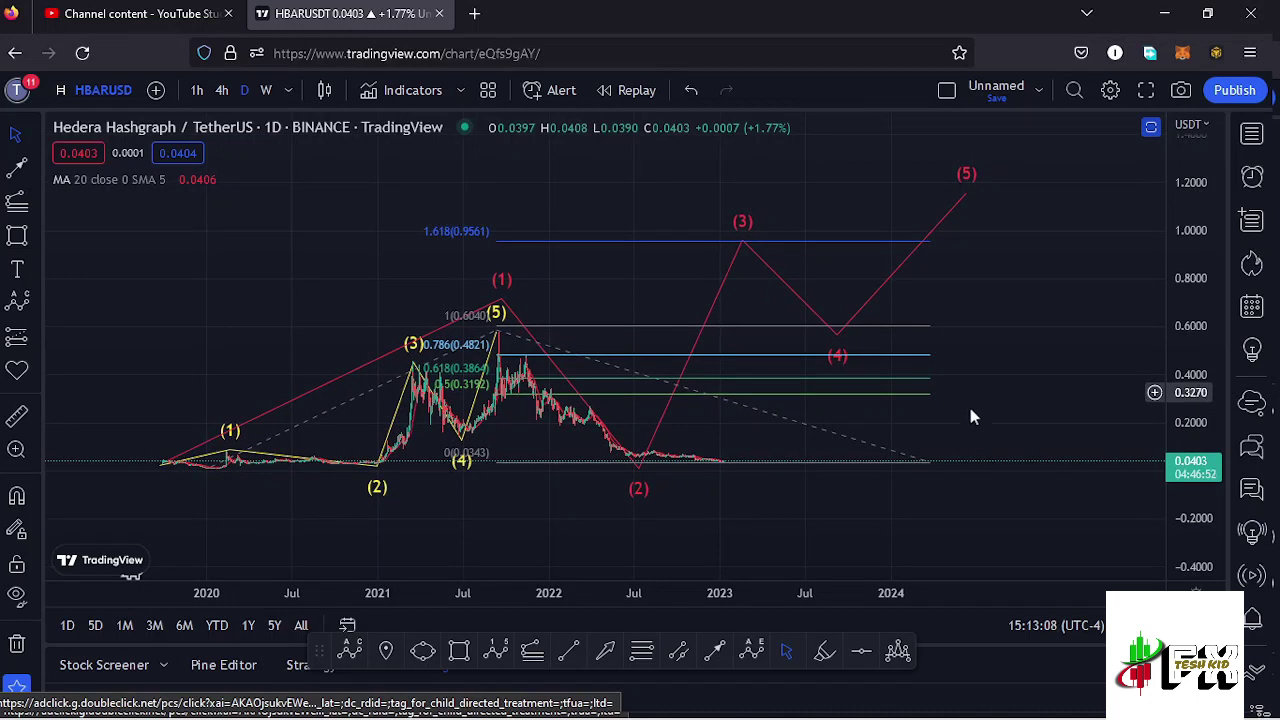
click(926, 464)
key(Delete)
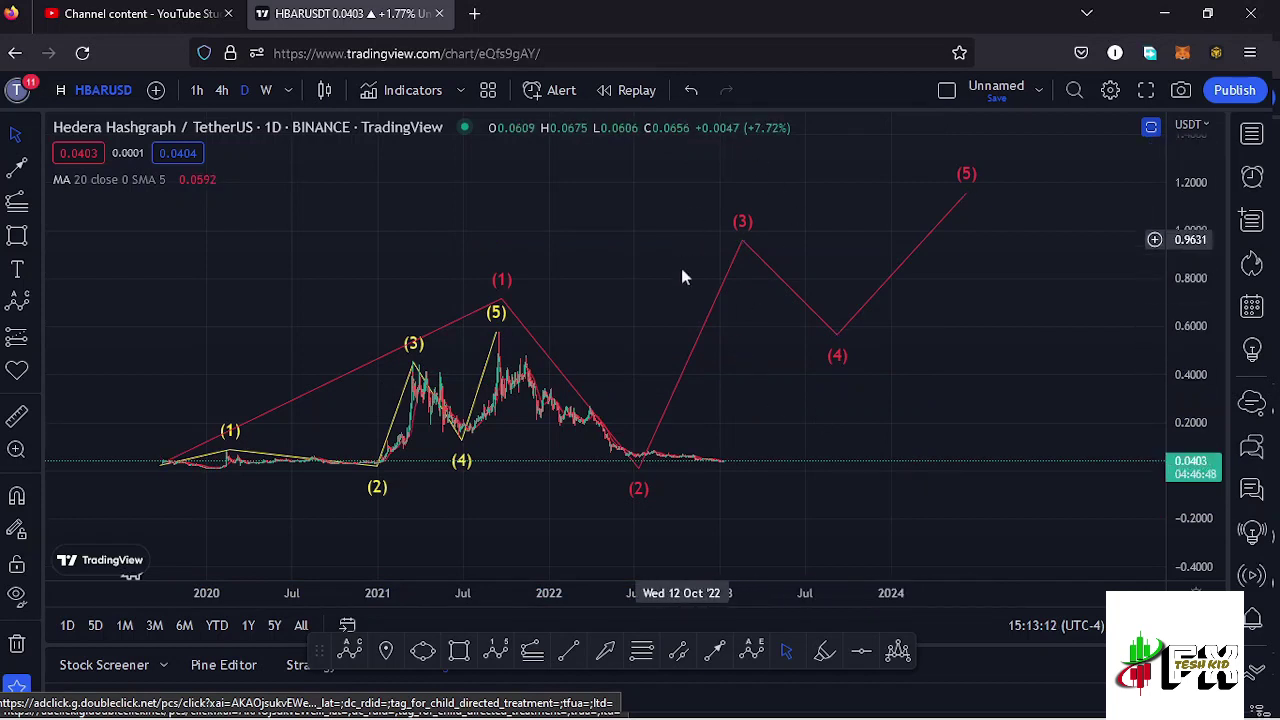
Switch the chart to the 1-hour timeframe and frame the price action from late December 2022 to 8 January 2023
click(196, 90)
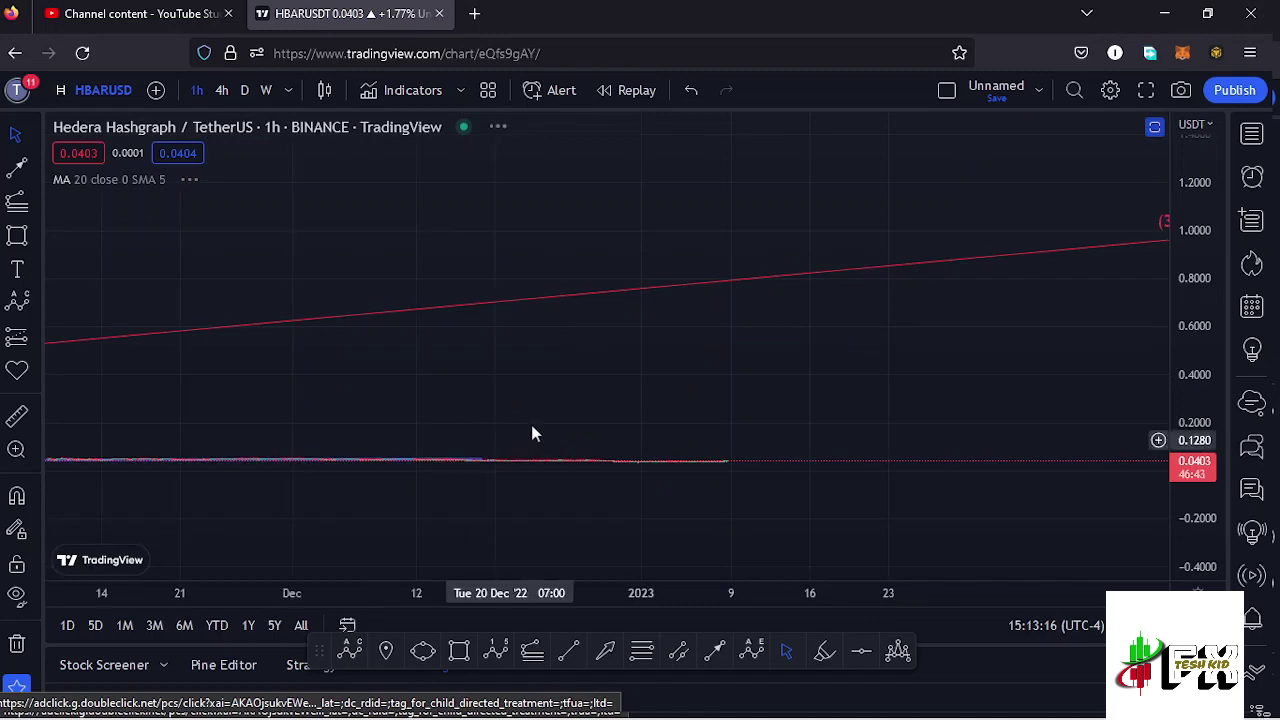
drag(914, 391, 809, 261)
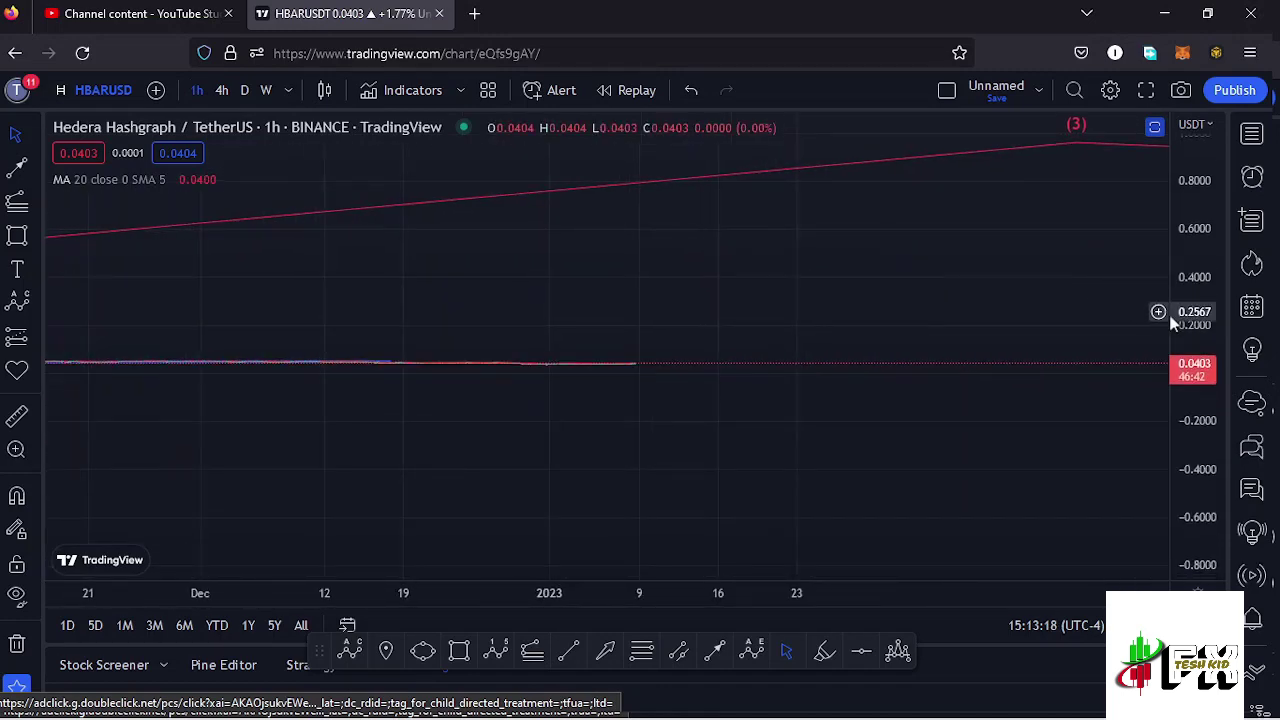
drag(1199, 372, 1206, 395)
scroll(820, 437, up, 5)
drag(480, 437, 1160, 347)
scroll(1186, 369, up, 5)
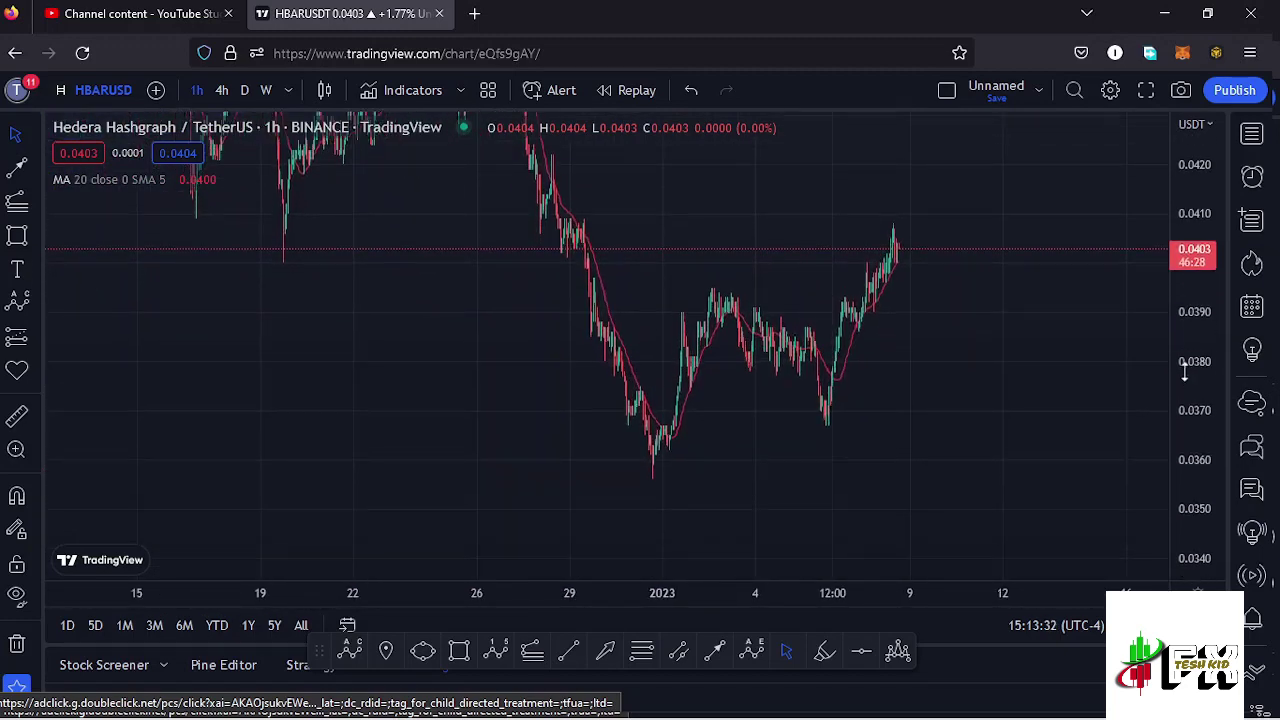
scroll(849, 421, up, 2)
scroll(848, 428, up, 1)
scroll(430, 445, up, 1)
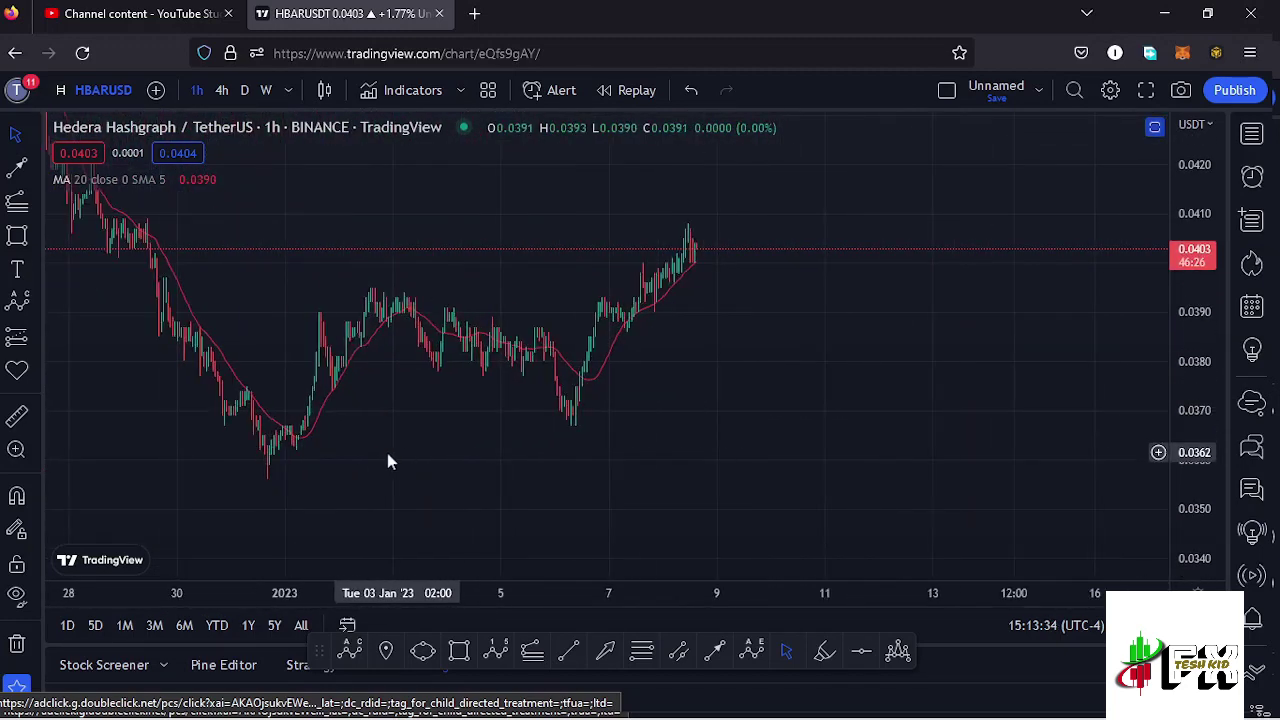
scroll(294, 438, up, 1)
drag(294, 438, 630, 480)
mouse_move(631, 481)
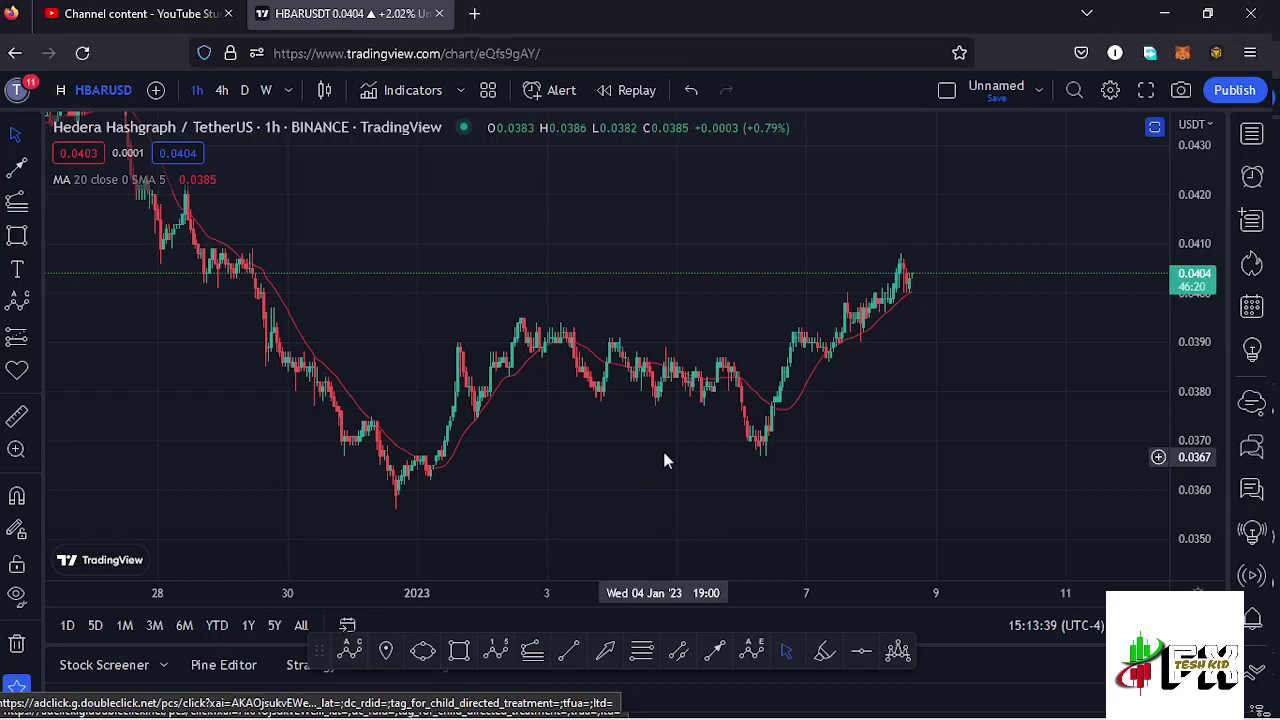
Draw an Elliott impulse wave from the 31 December low, with points (0)–(5) at about 0.0357, 0.0396, 0.0367, 0.0424, 0.0408 and 0.0431
drag(663, 457, 617, 453)
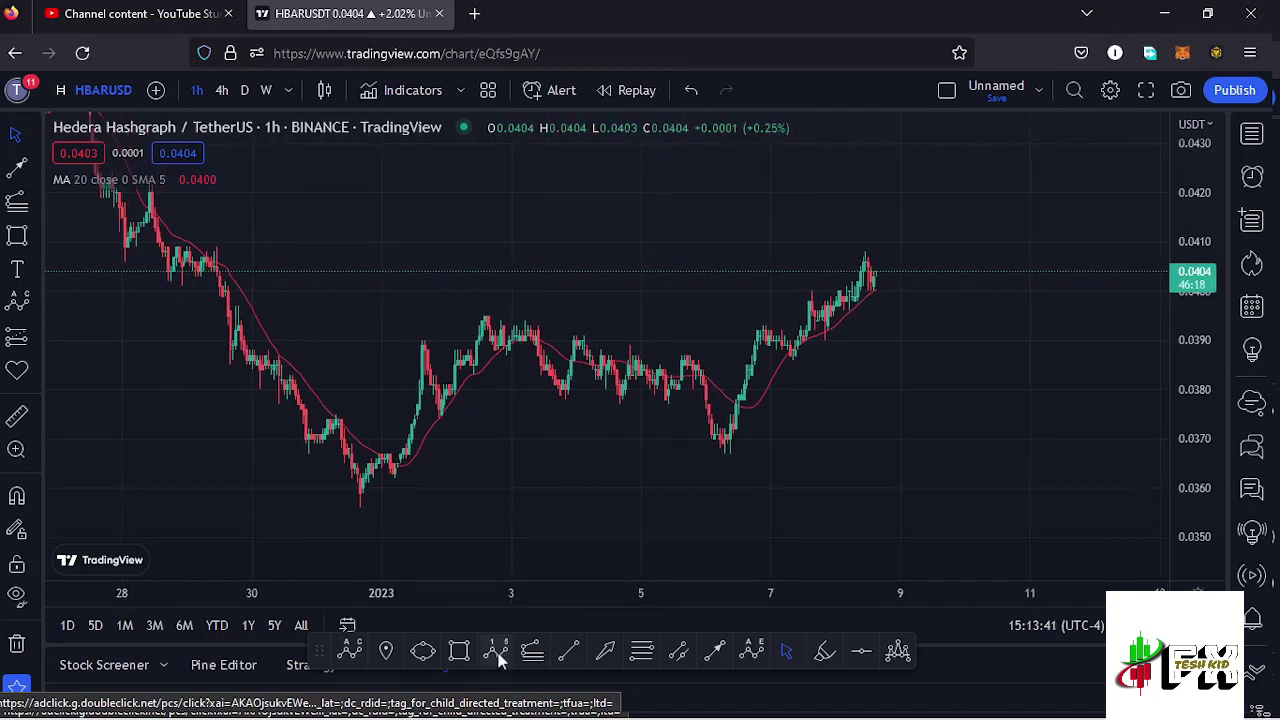
click(361, 504)
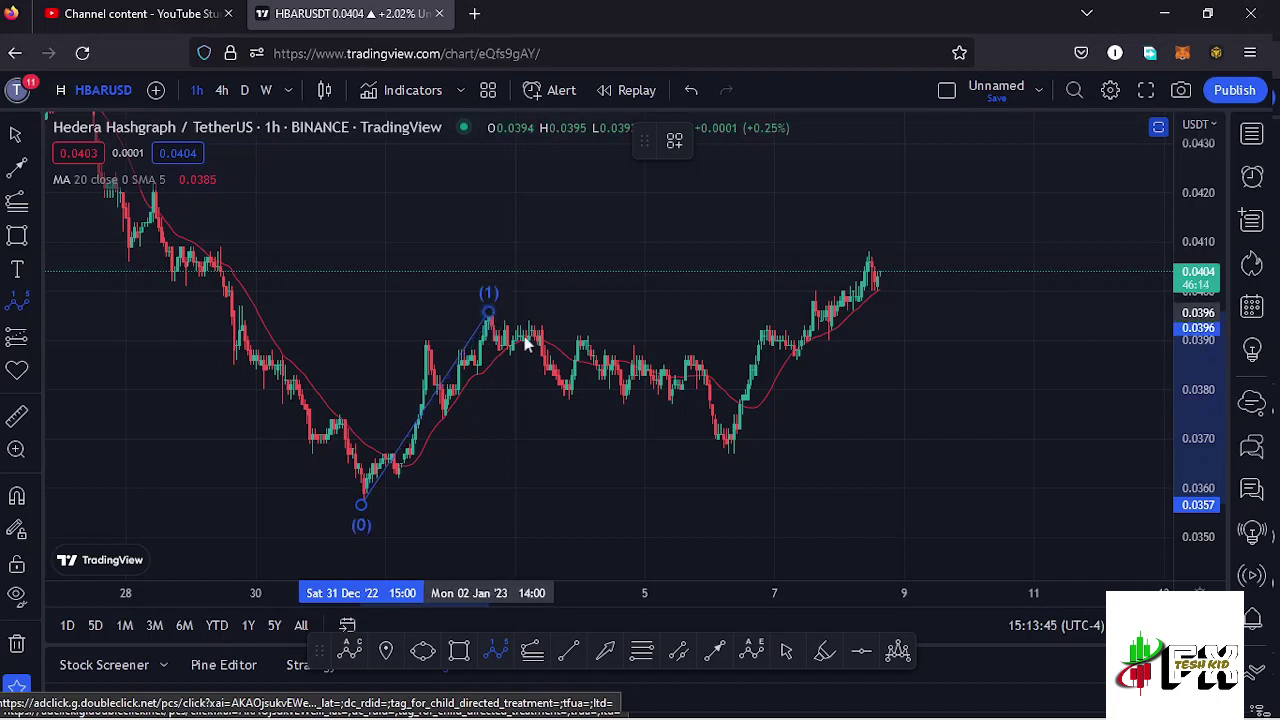
click(731, 457)
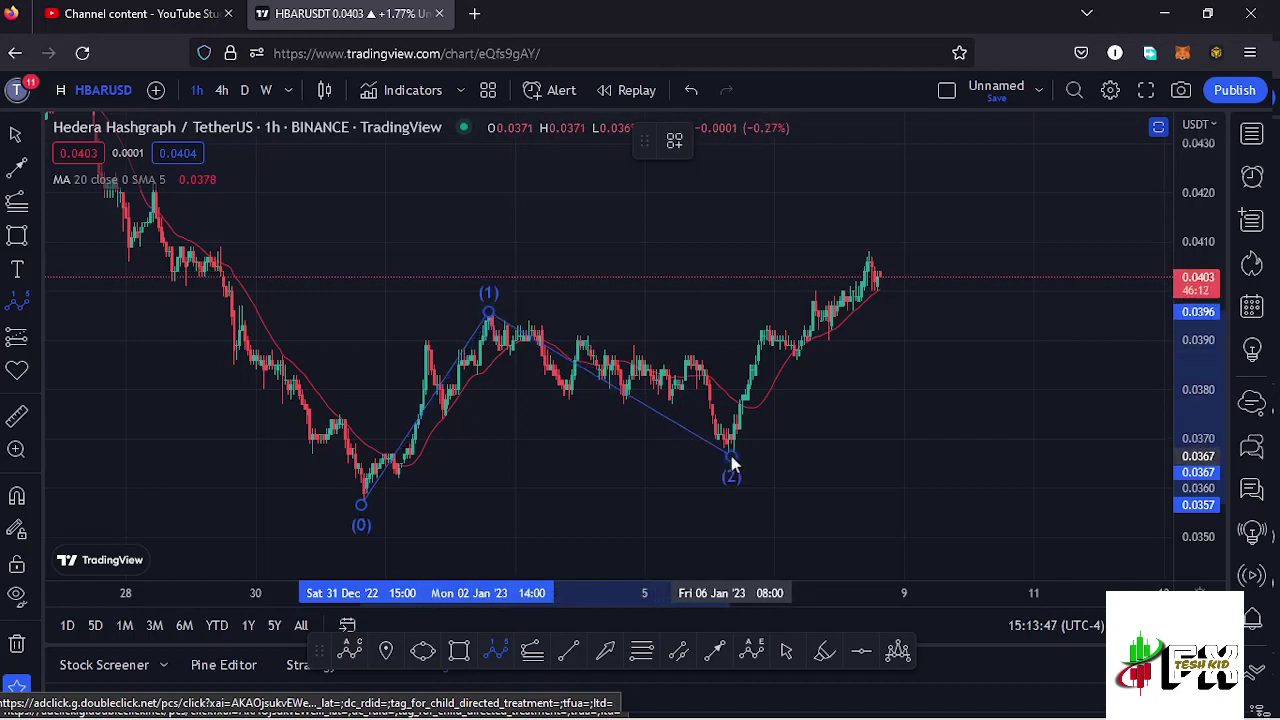
click(900, 178)
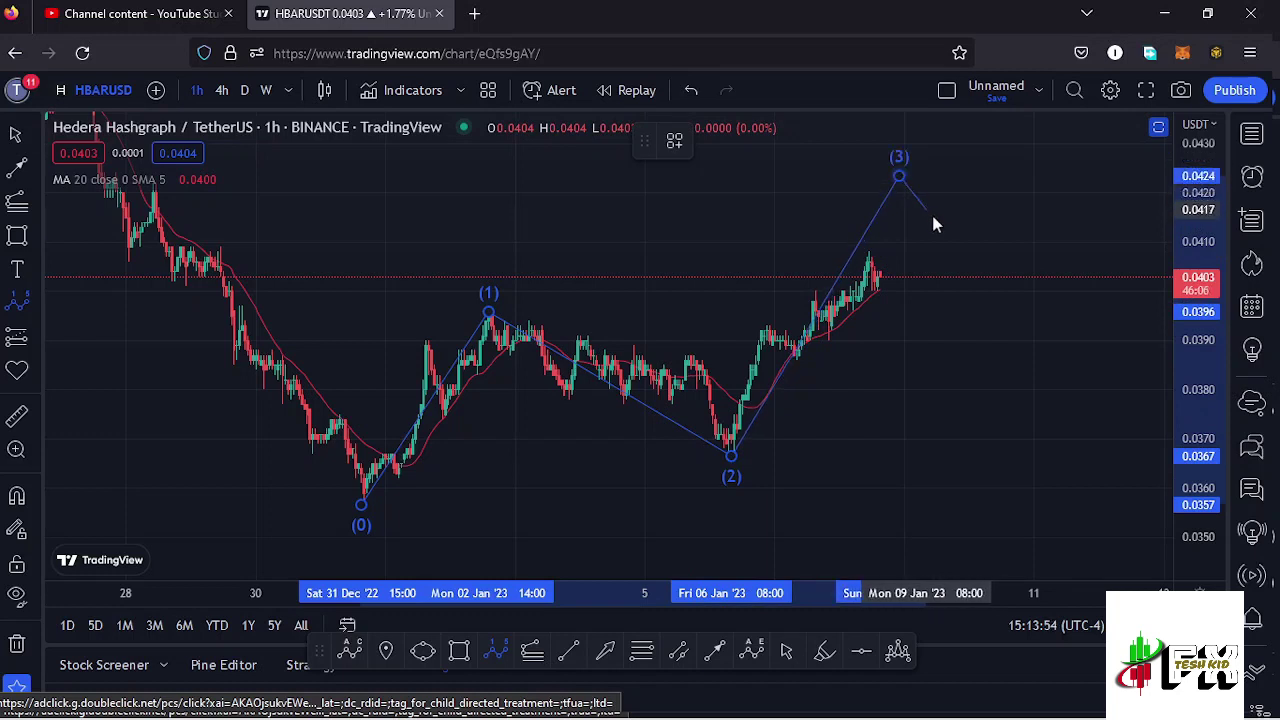
click(980, 250)
click(1075, 141)
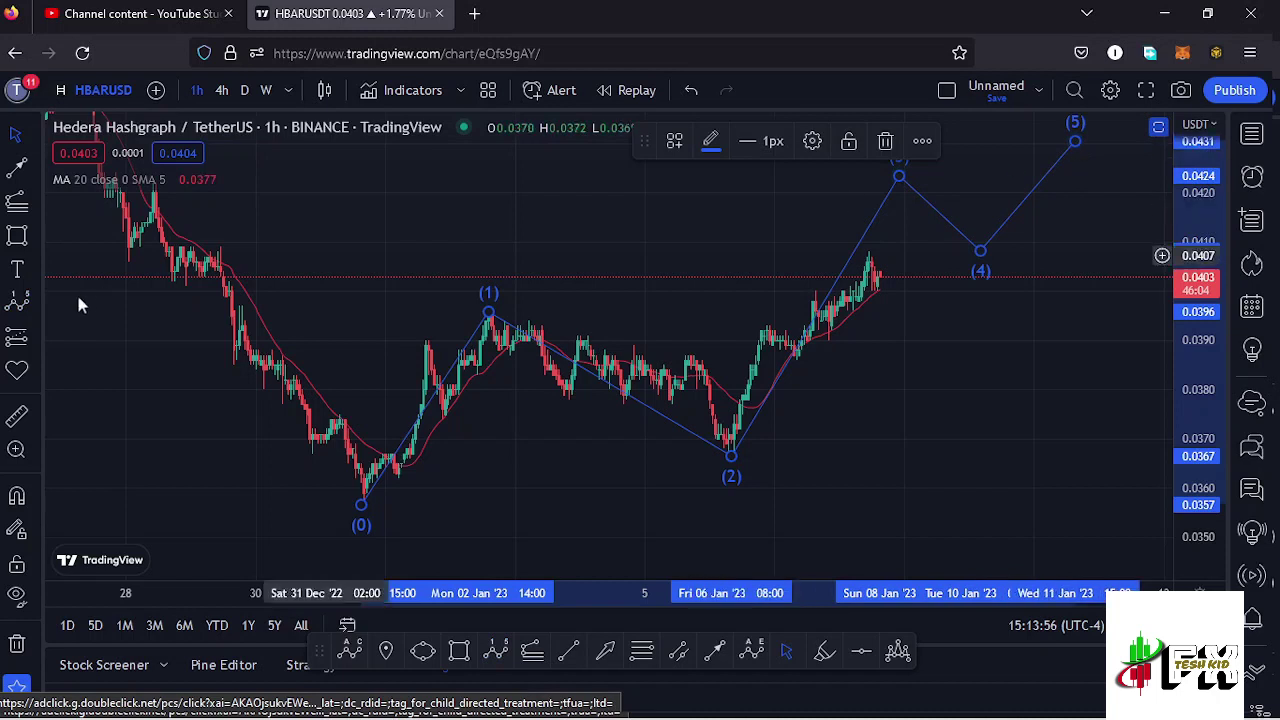
click(35, 374)
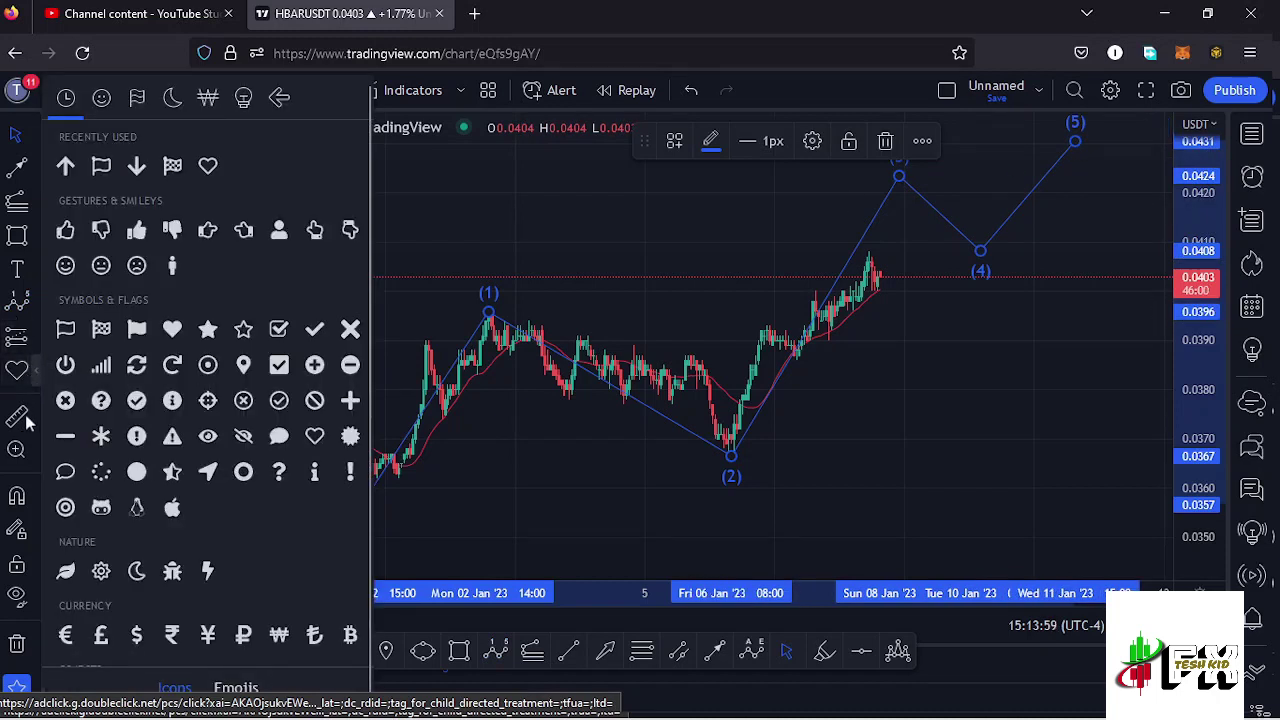
click(527, 494)
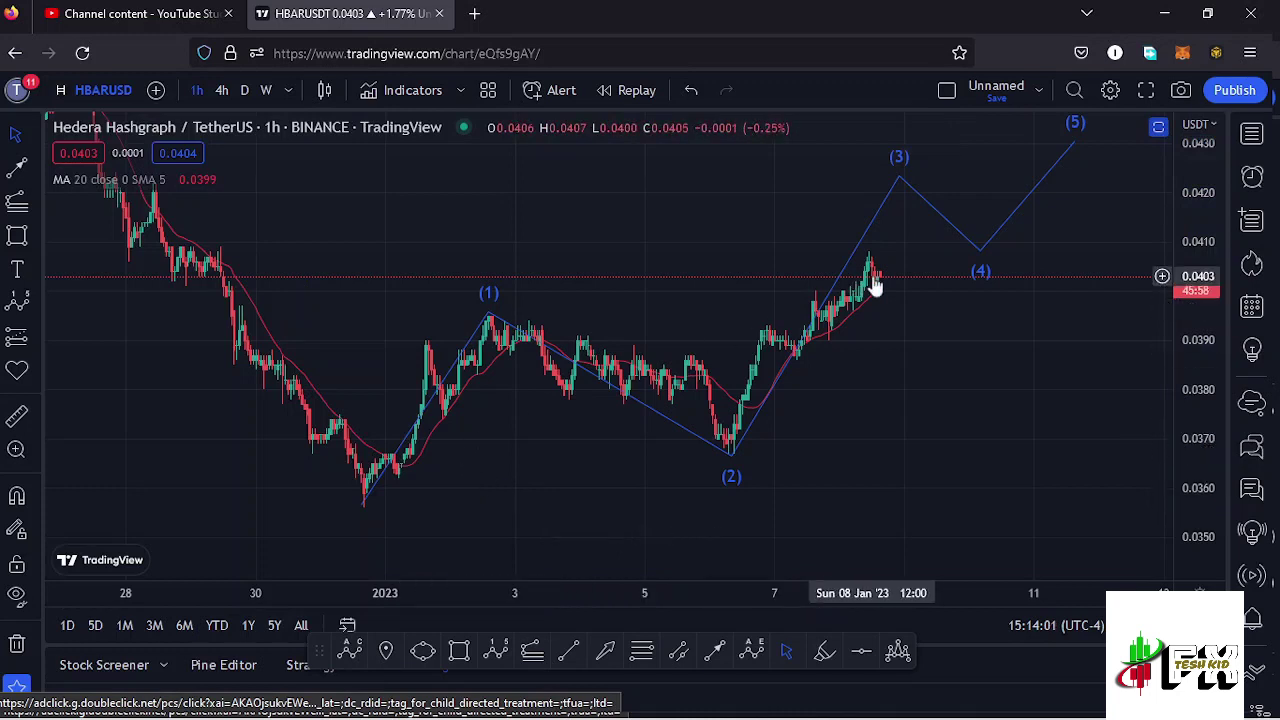
drag(872, 281, 869, 286)
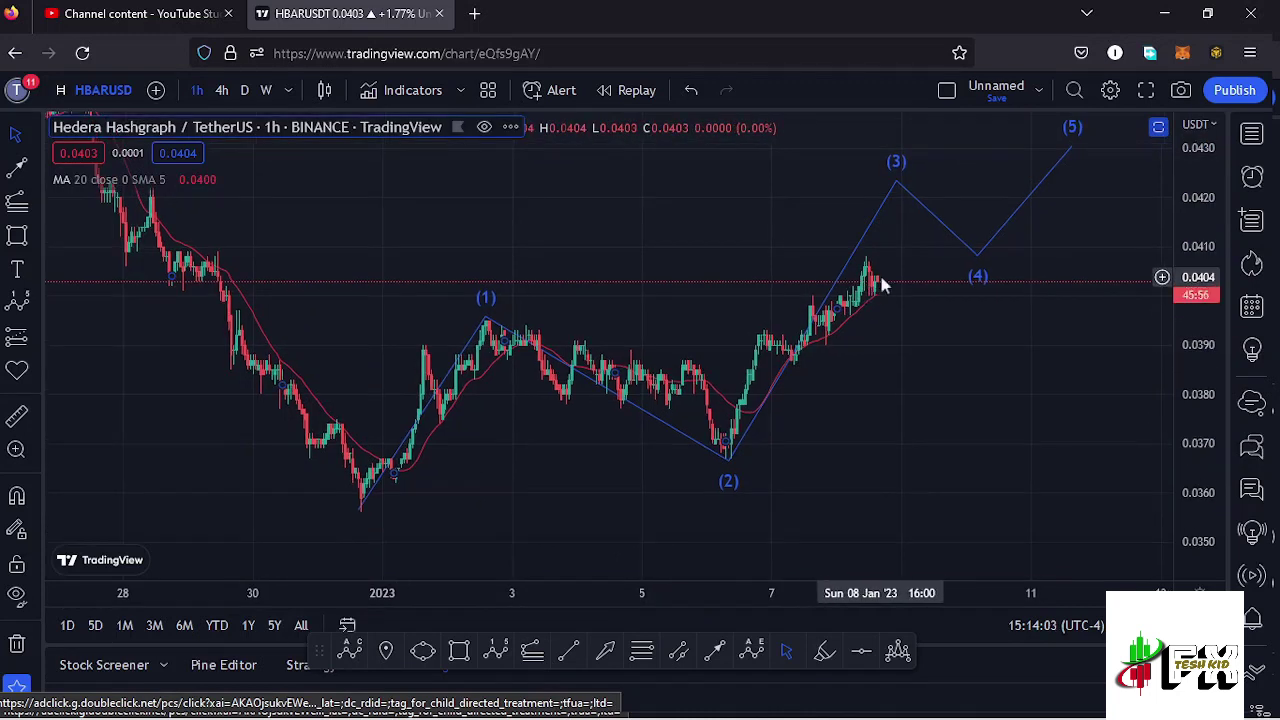
drag(886, 349, 825, 355)
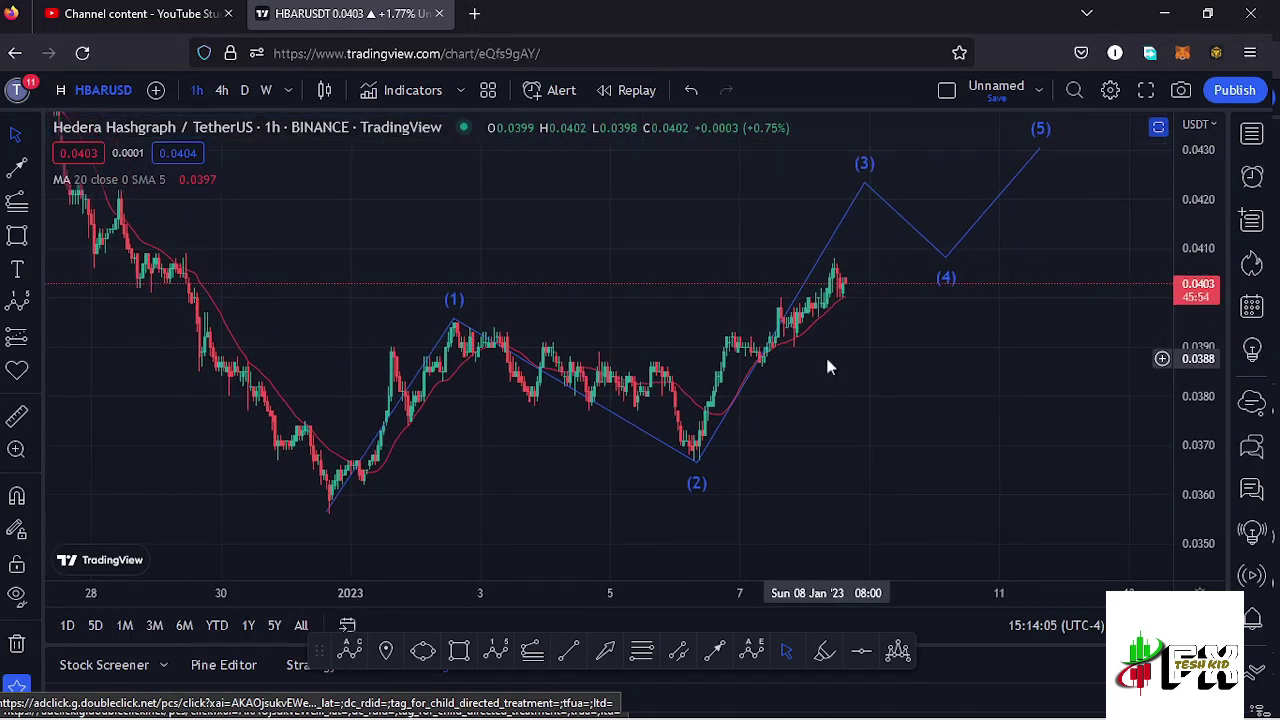
Draw a trend-based Fibonacci extension from the 31 December low through the wave (1) peak at 0.0395 to the wave (2) level at 0.0367
drag(646, 329, 656, 324)
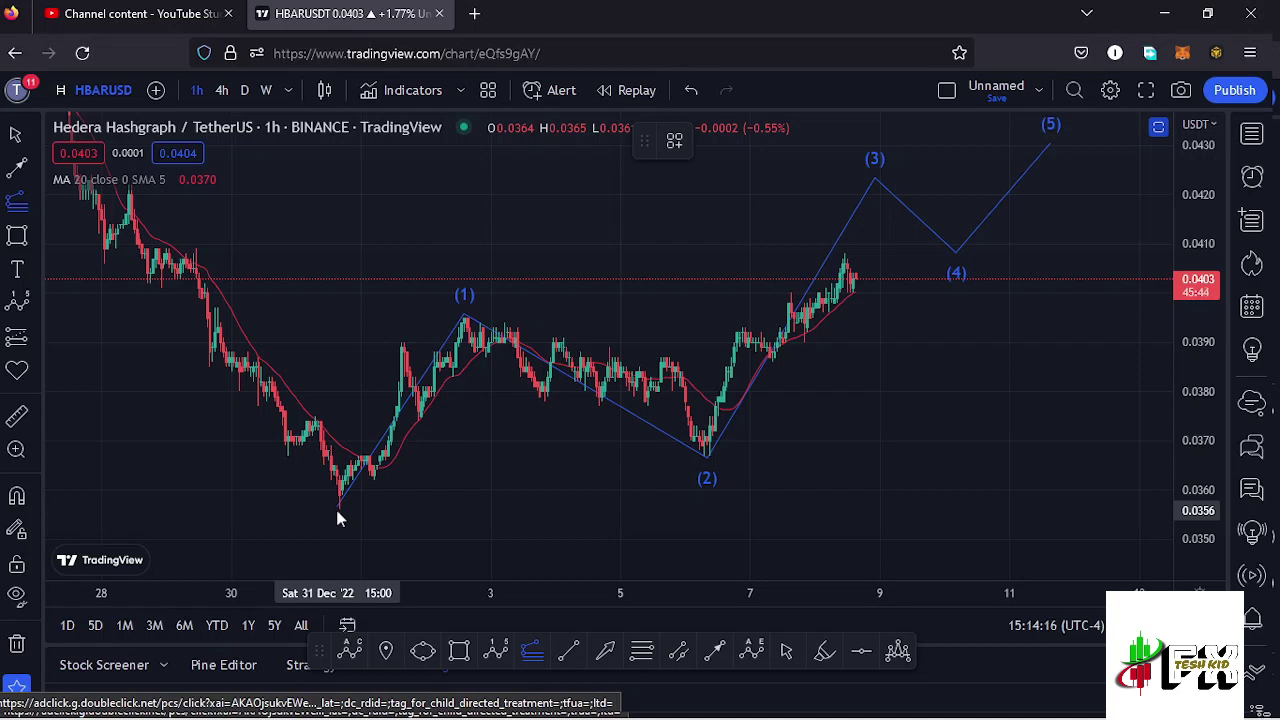
click(337, 509)
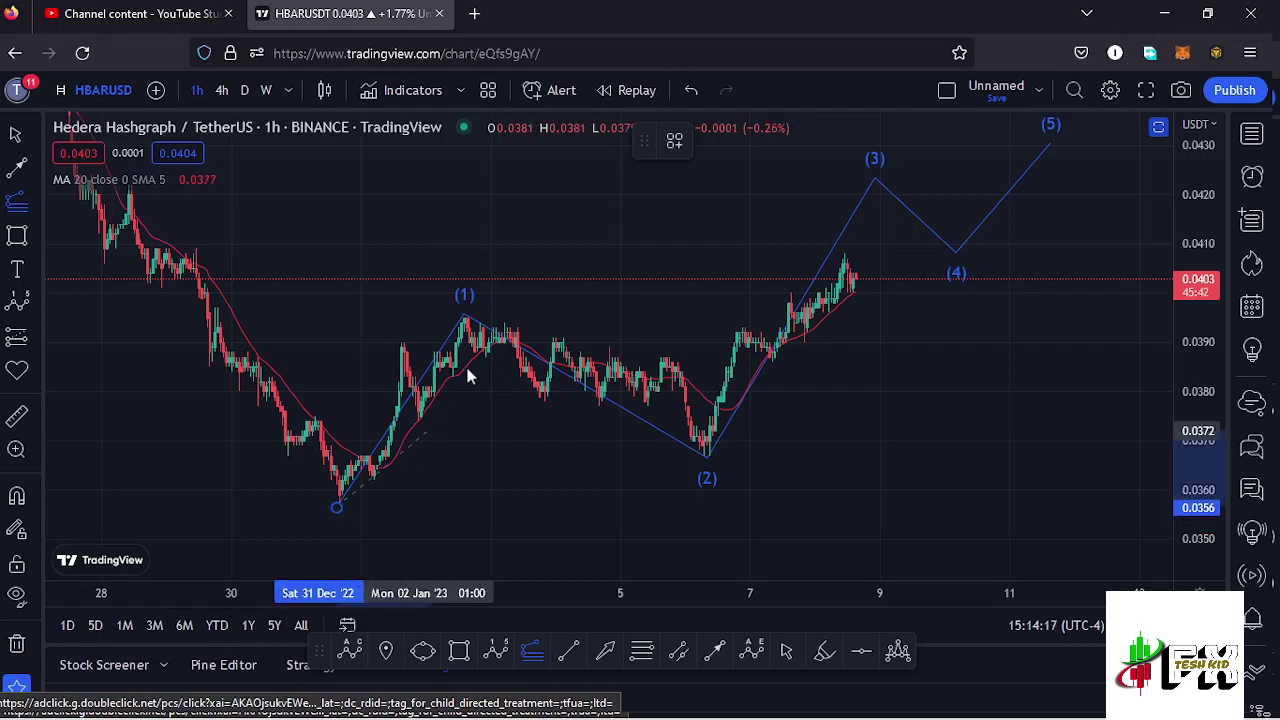
click(464, 319)
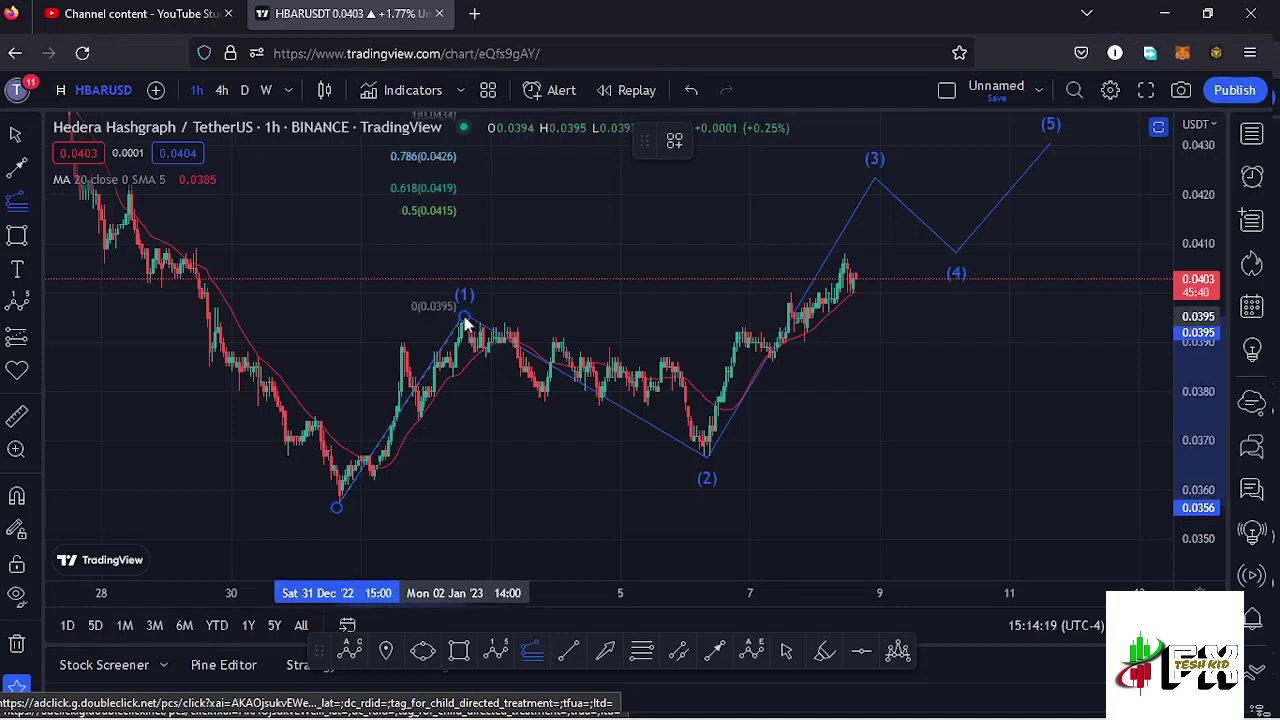
click(1050, 458)
drag(1085, 397, 1044, 466)
Move the blue wave's points (3) and (4) to about 0.0429 and 0.0410, and delete the Fibonacci extension
drag(832, 249, 832, 216)
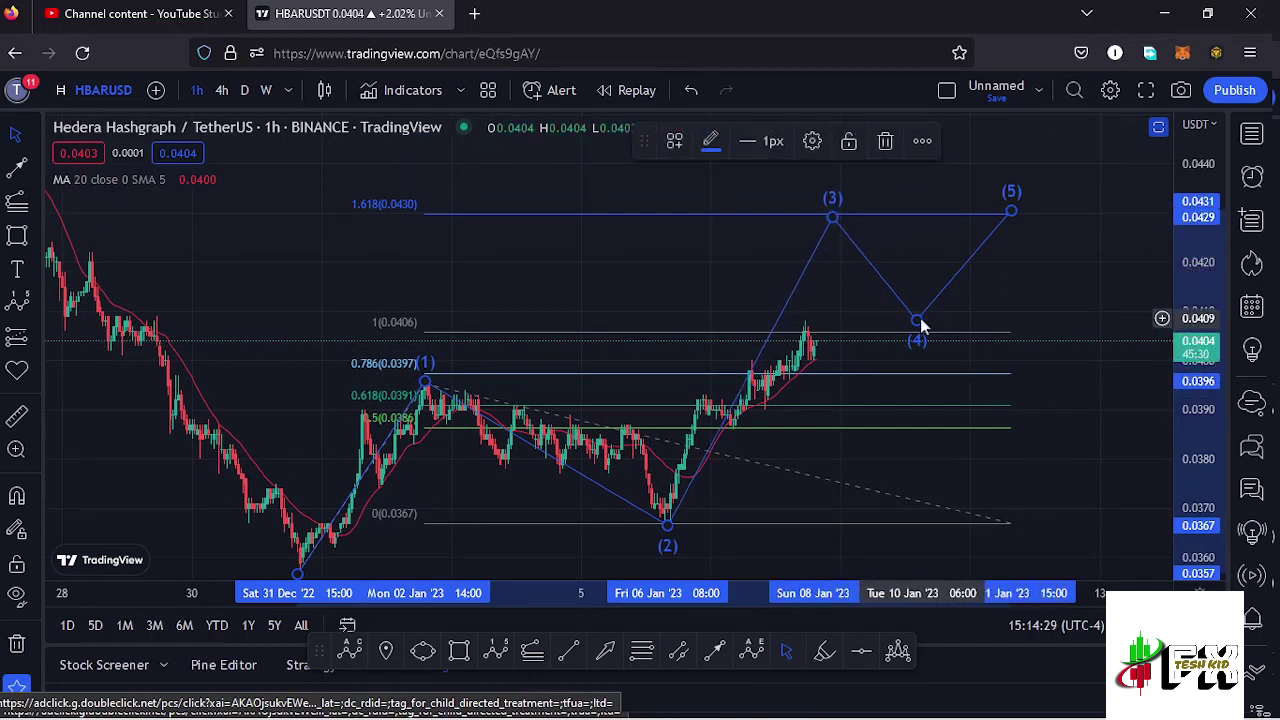
drag(922, 314, 930, 312)
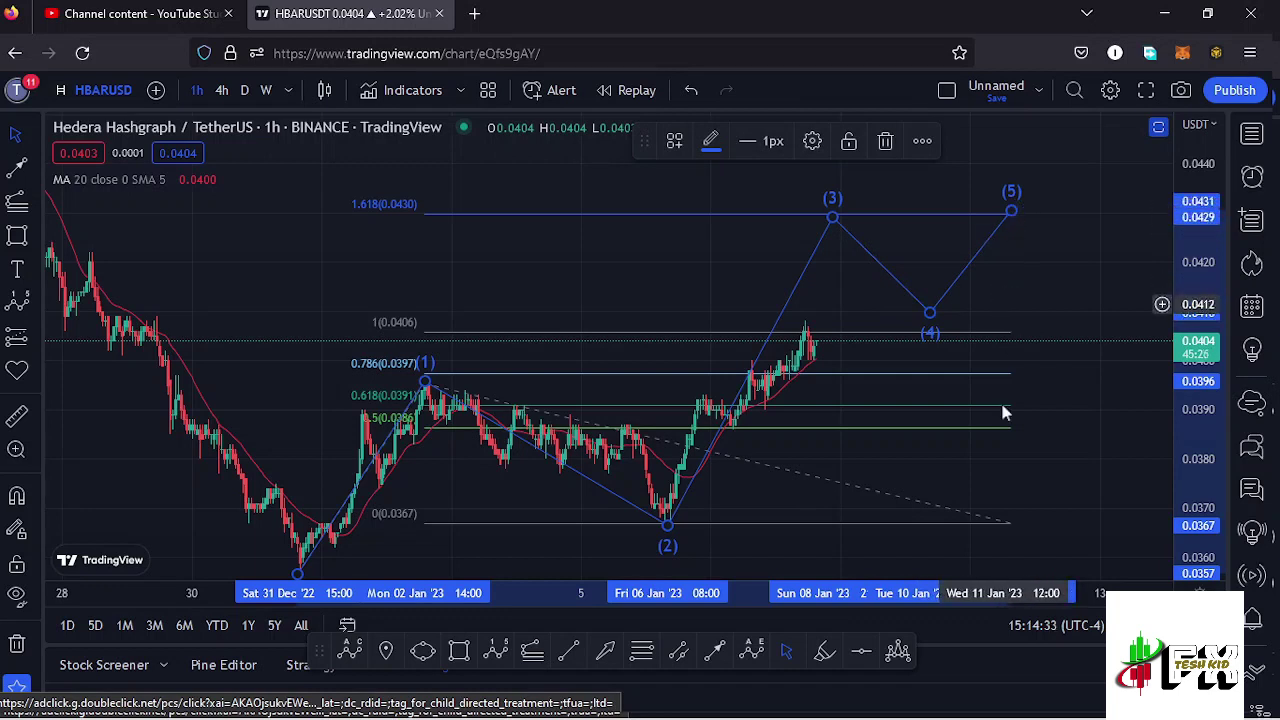
click(1011, 523)
key(Delete)
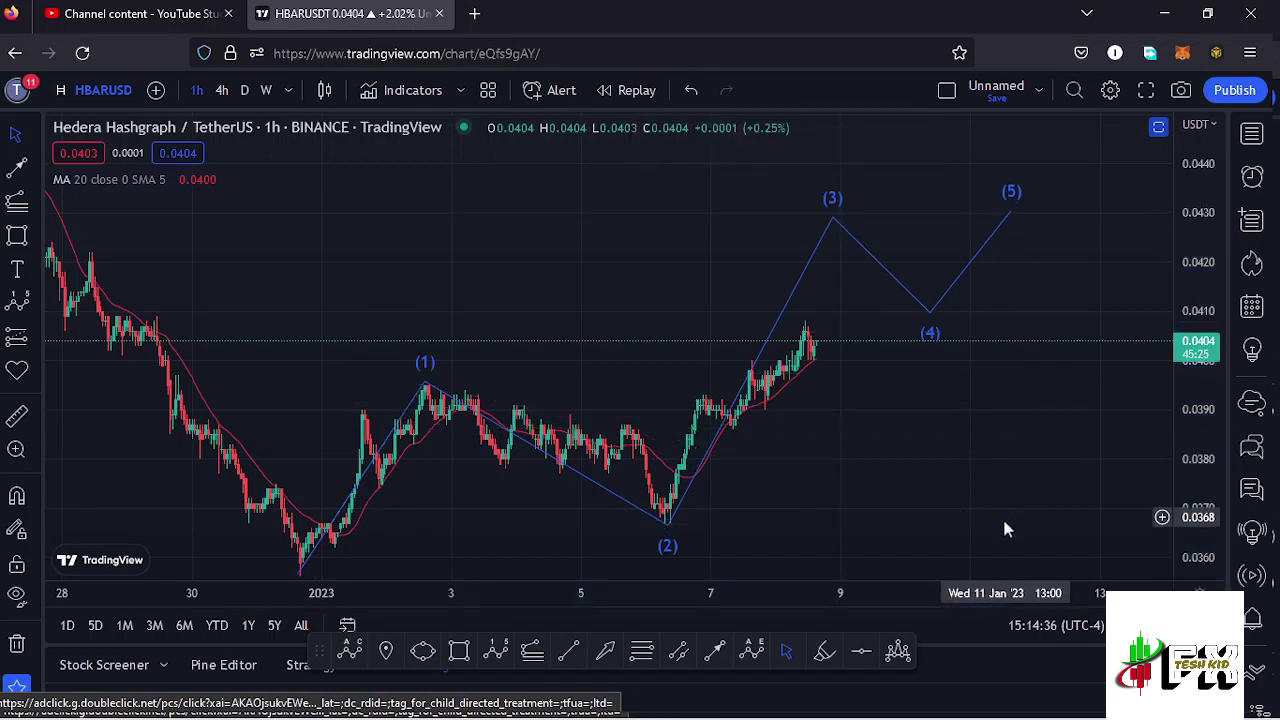
Draw a second Elliott impulse wave from the 6 January low, with points (0)–(5) at about 0.0367, 0.0394, 0.0386, 0.0408, 0.0399 and 0.0421
scroll(943, 510, up, 4)
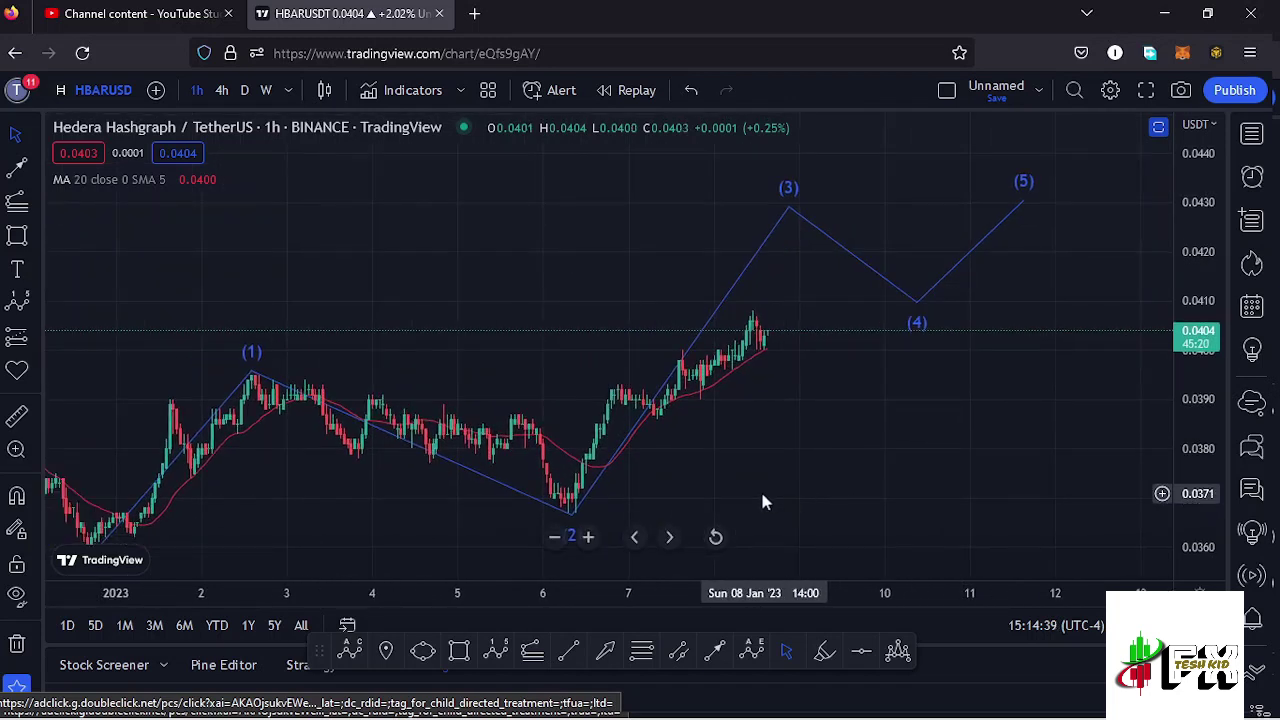
click(500, 653)
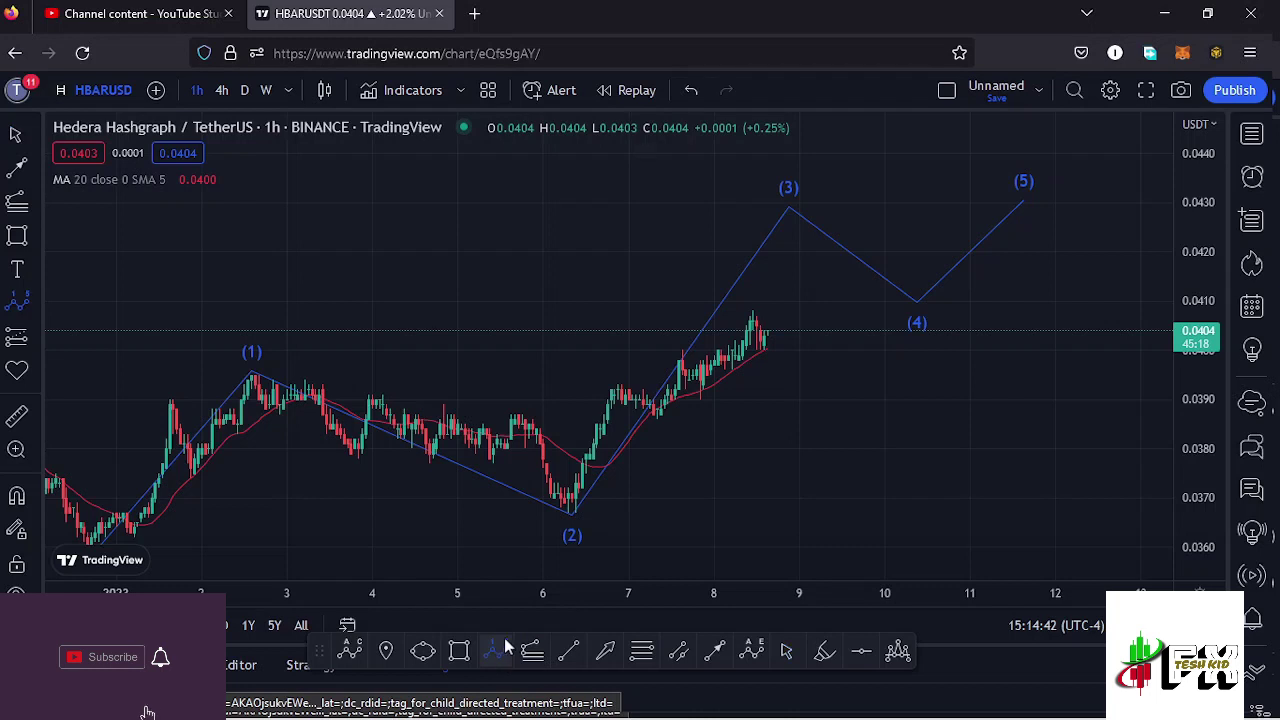
click(575, 514)
click(614, 381)
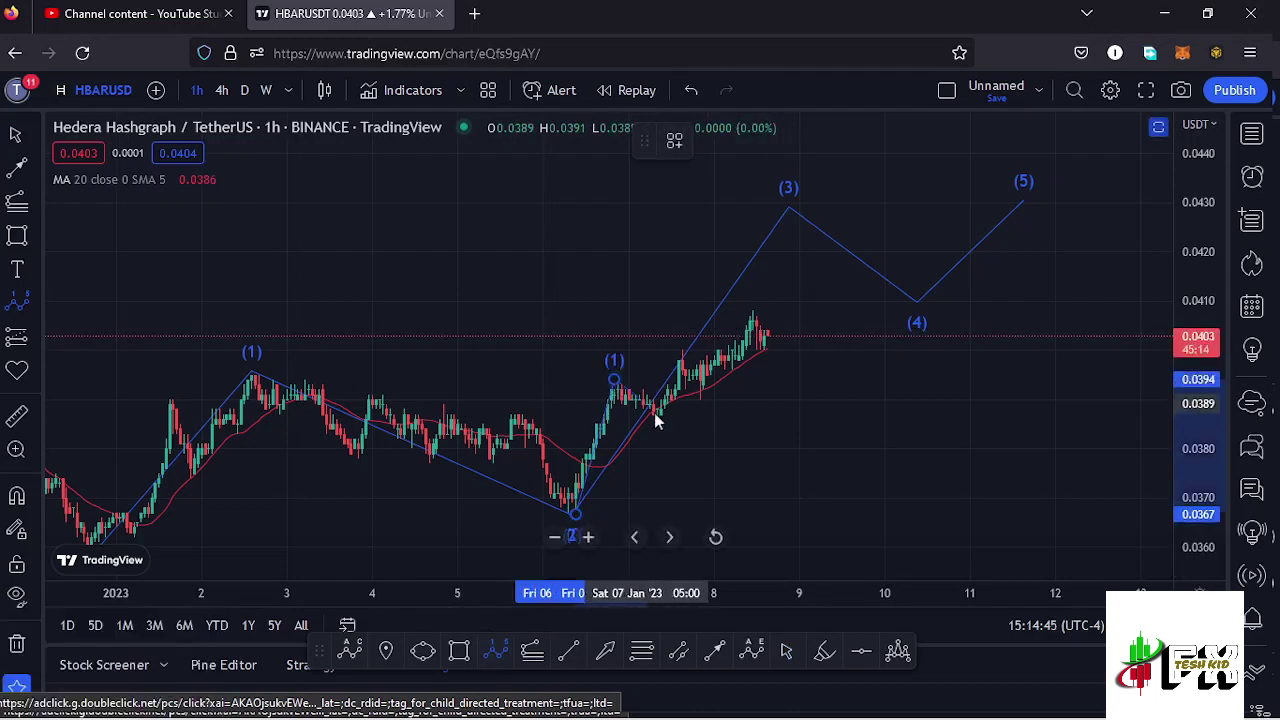
click(656, 420)
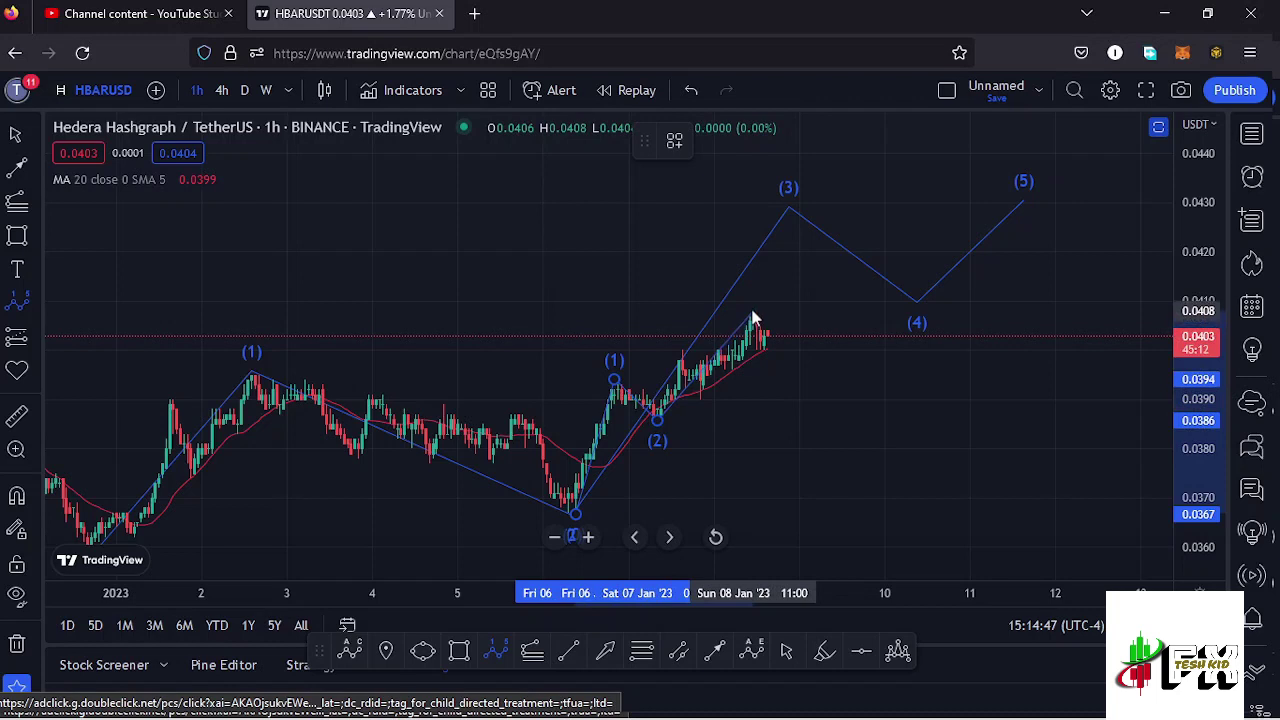
click(767, 351)
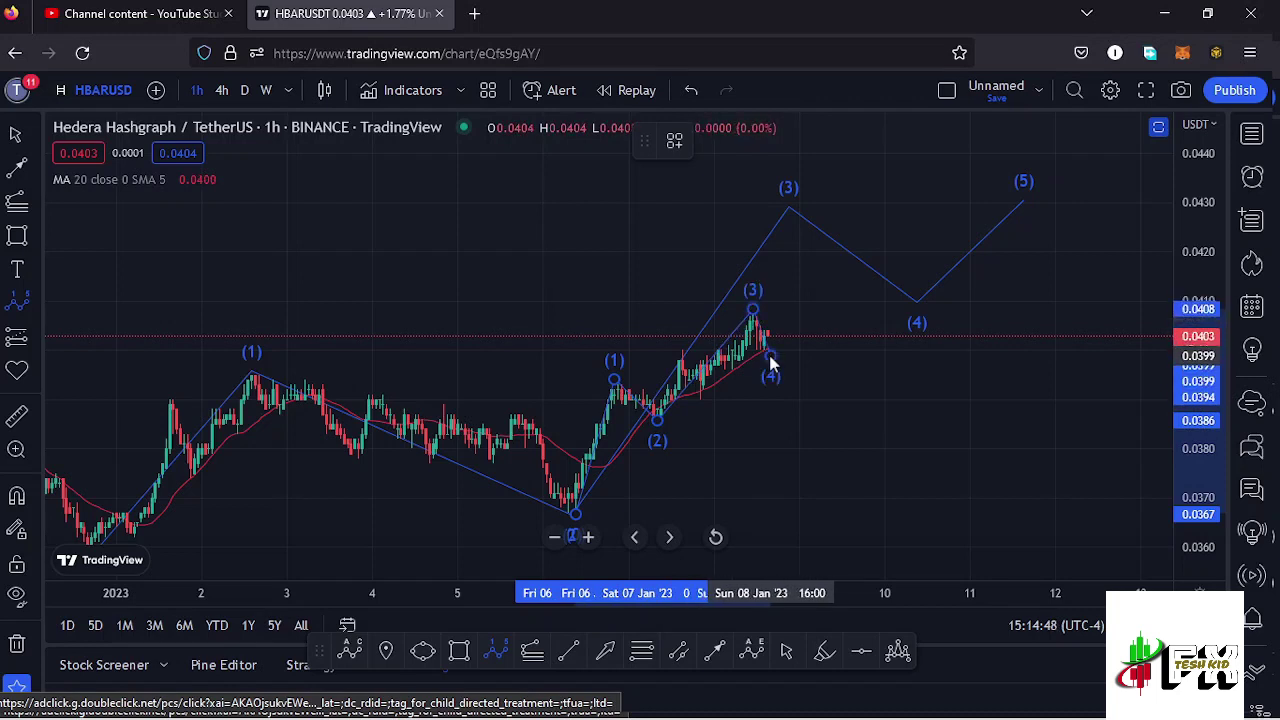
click(824, 254)
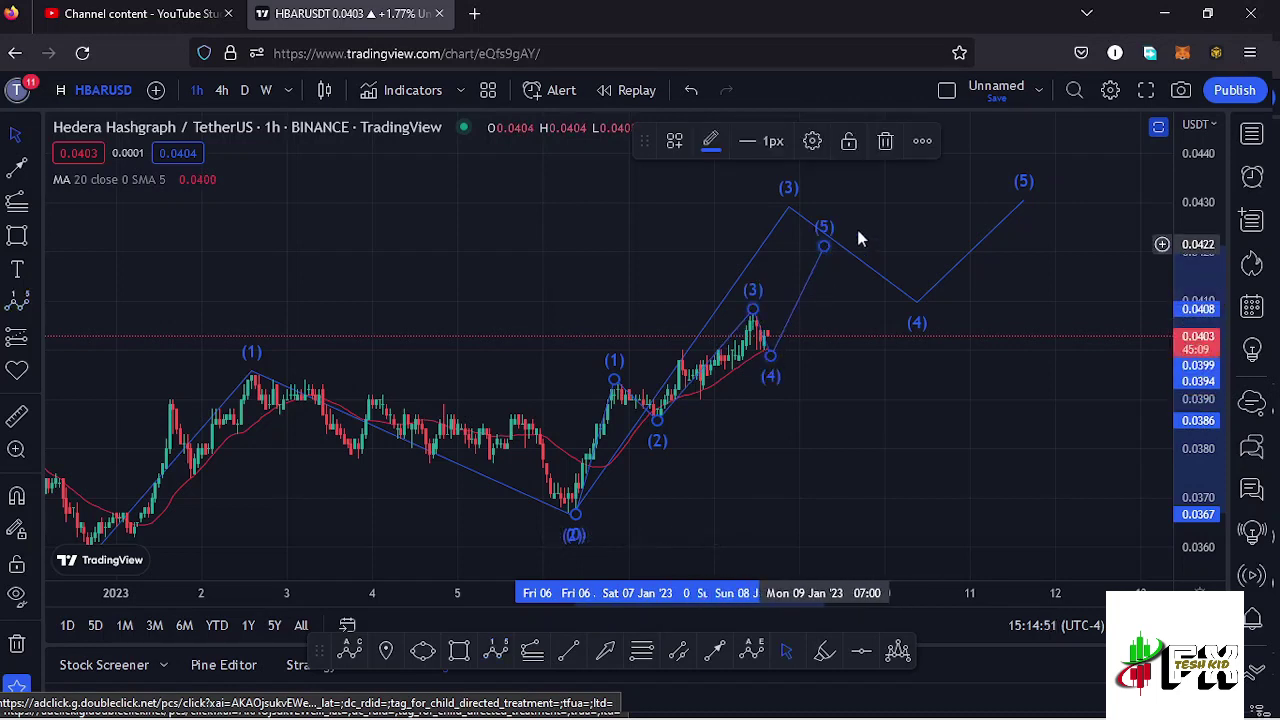
Recolour the smaller impulse wave starting at the 6 January low red and deselect it
click(710, 141)
click(712, 205)
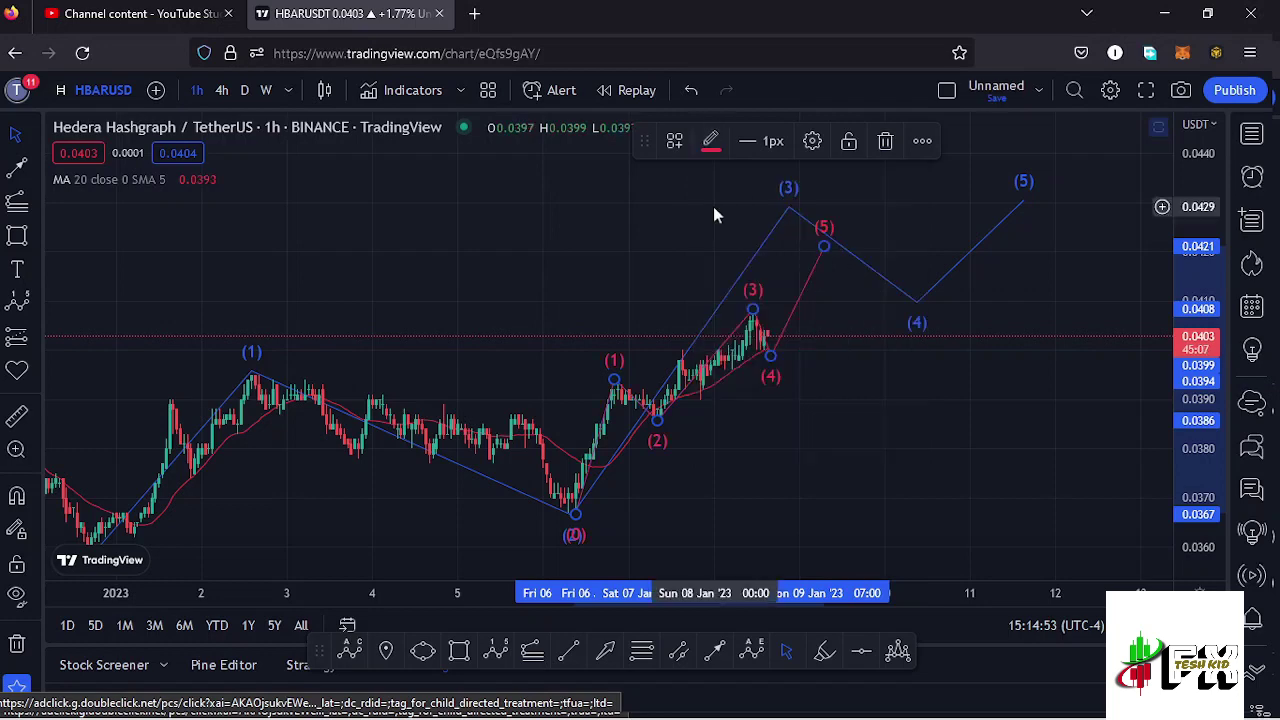
click(833, 305)
Restore the indicator panes below the price chart and examine the RSI in a maximized pane
scroll(818, 457, down, 3)
drag(955, 480, 862, 438)
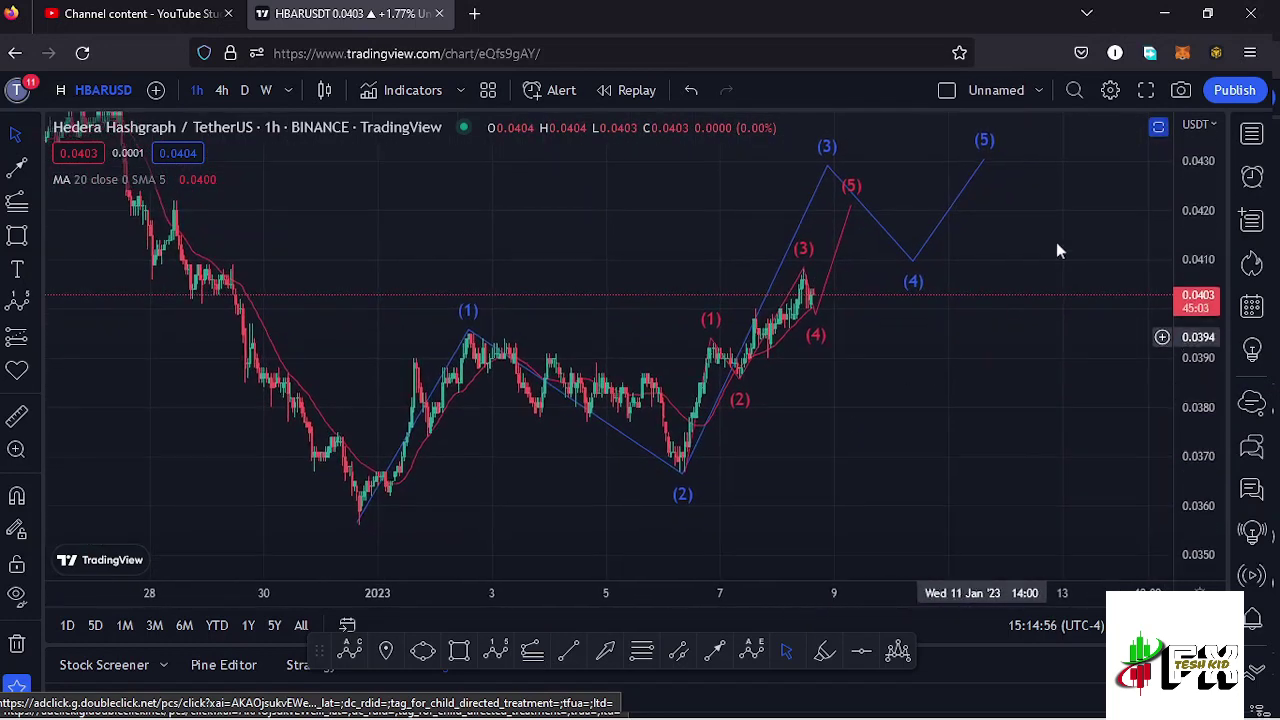
click(1158, 127)
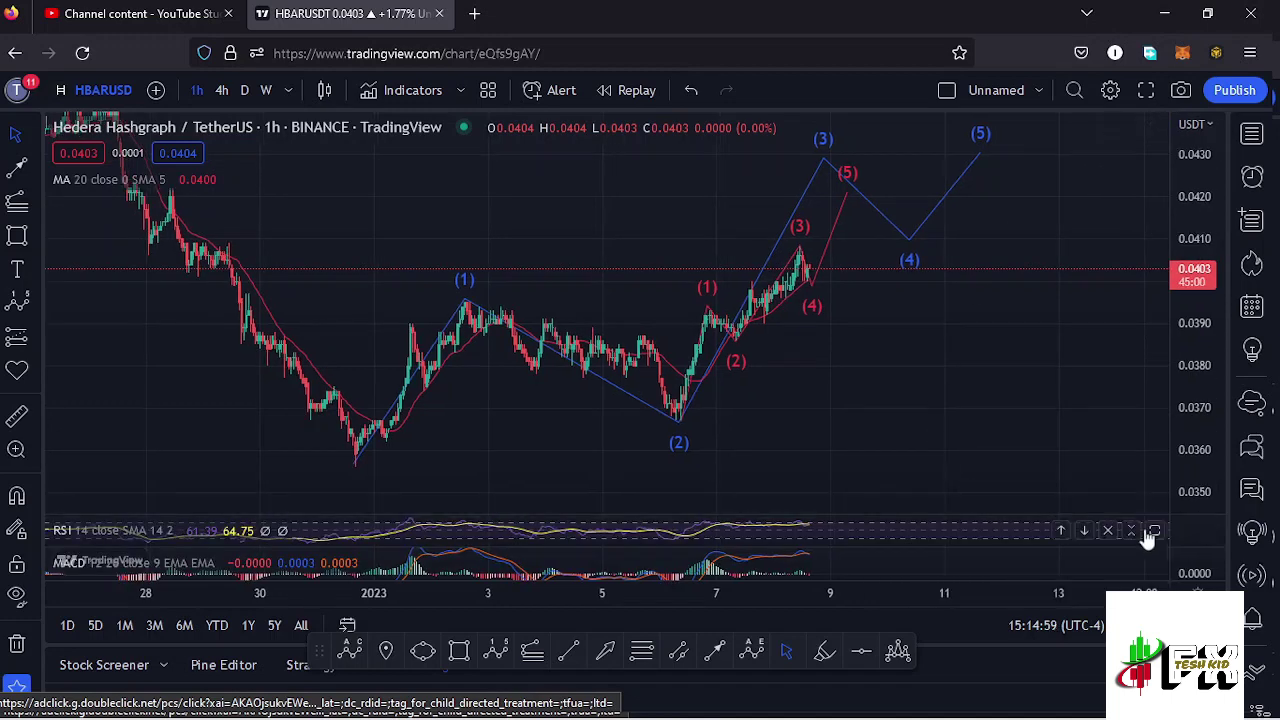
click(1154, 532)
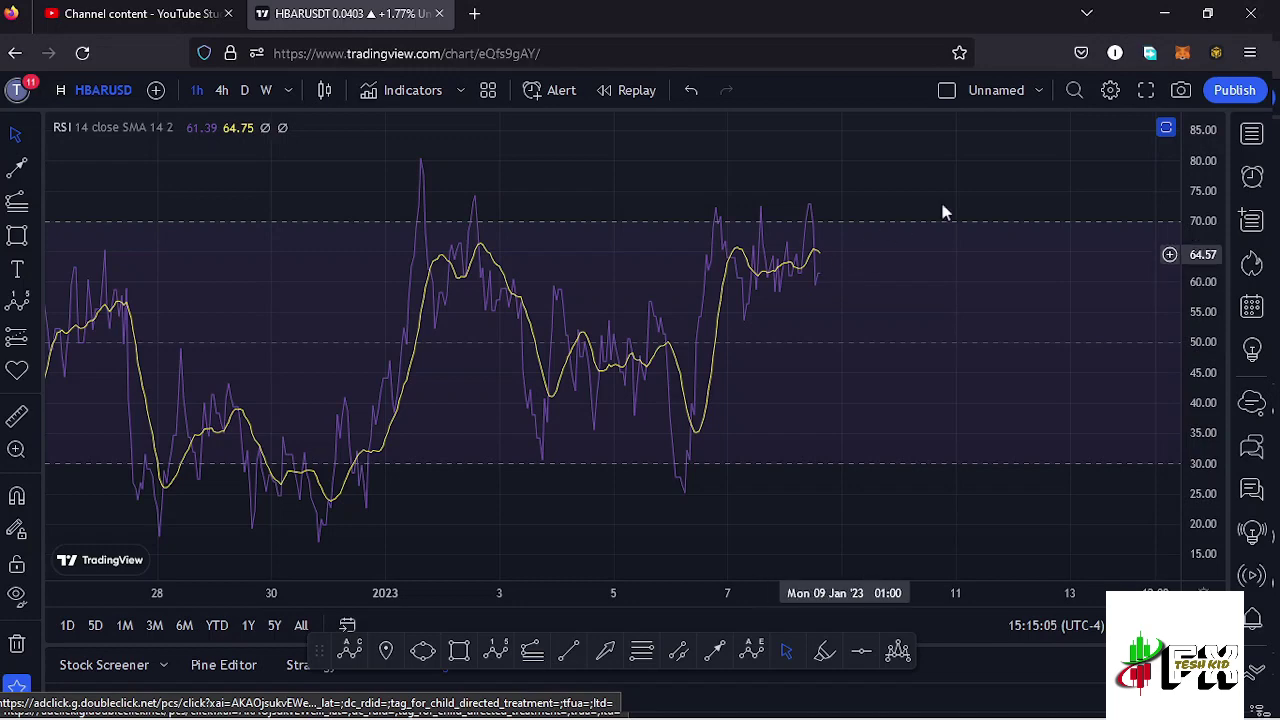
click(1164, 128)
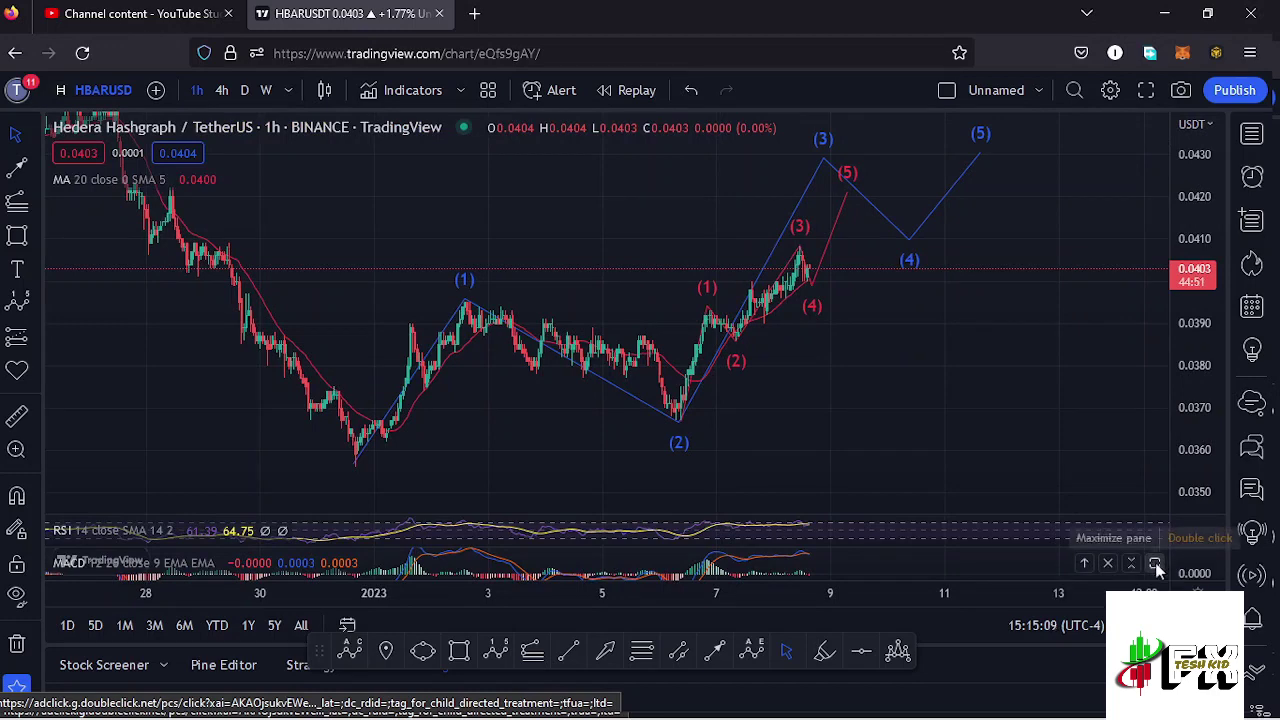
Examine the MACD lines and histogram around 6–8 January in a maximized pane, and return to the full chart layout
click(1155, 563)
scroll(777, 507, up, 5)
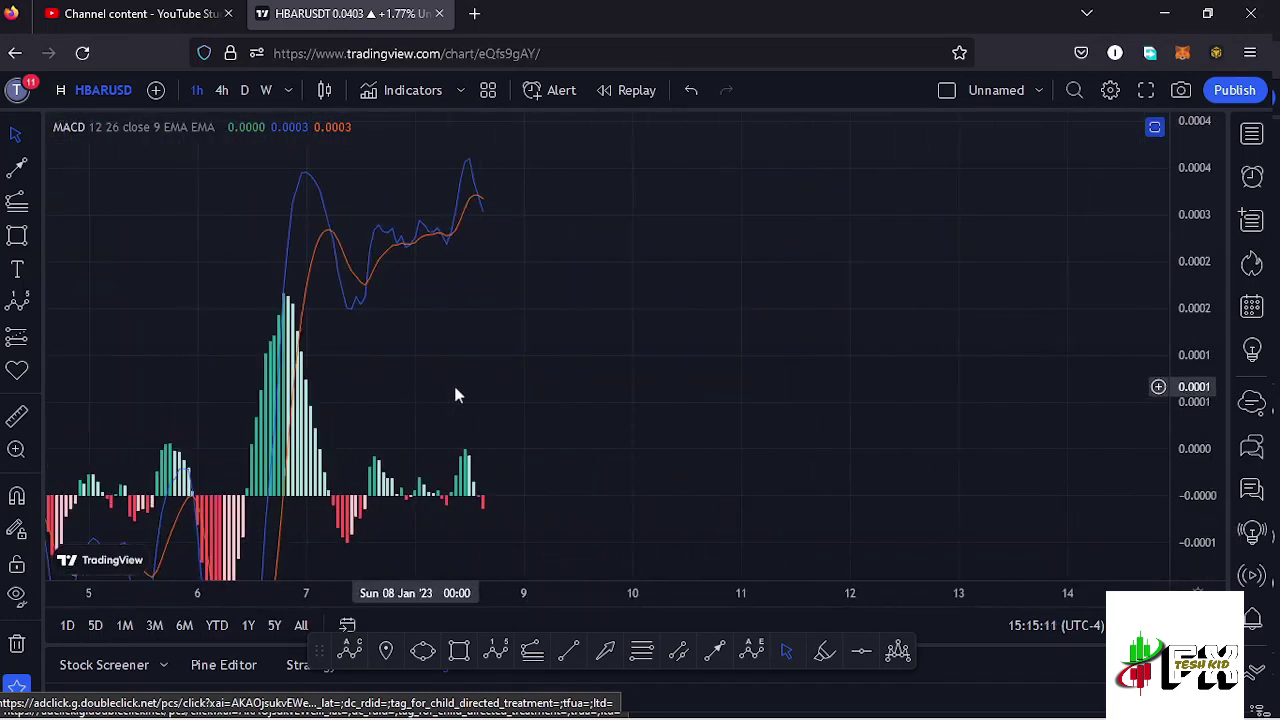
drag(472, 391, 746, 394)
scroll(648, 408, up, 5)
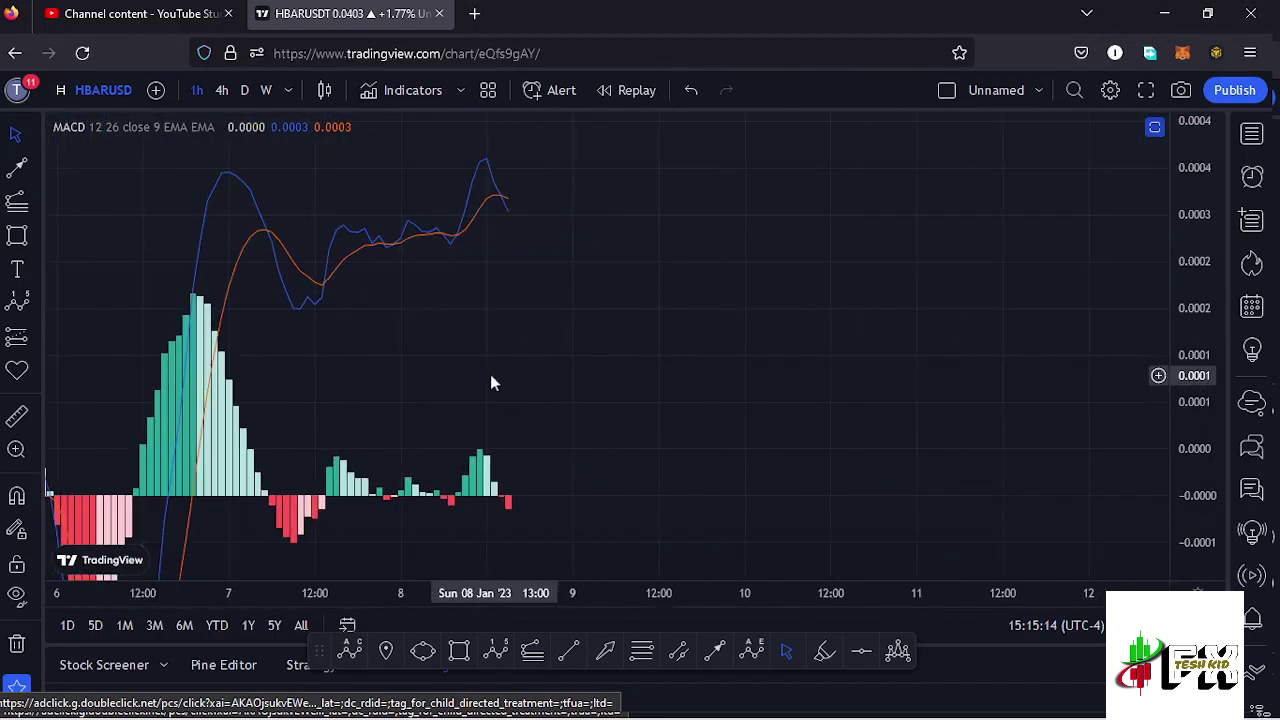
drag(491, 380, 763, 374)
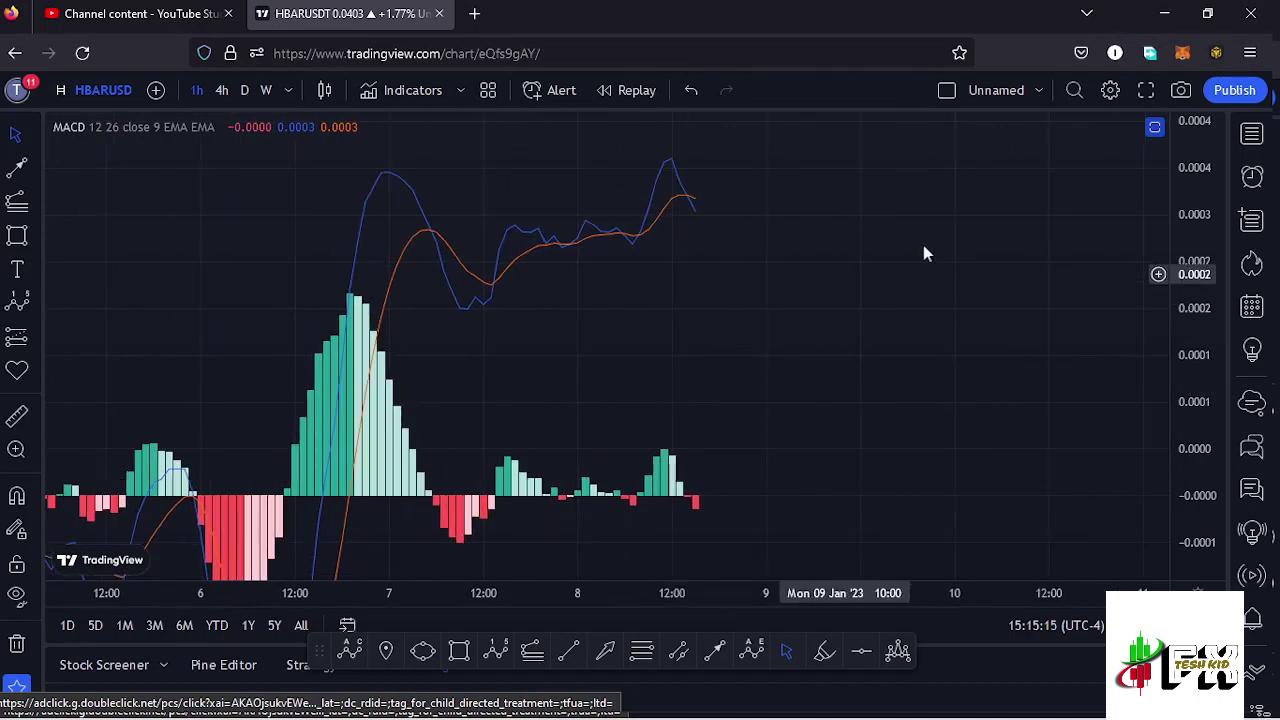
click(1155, 129)
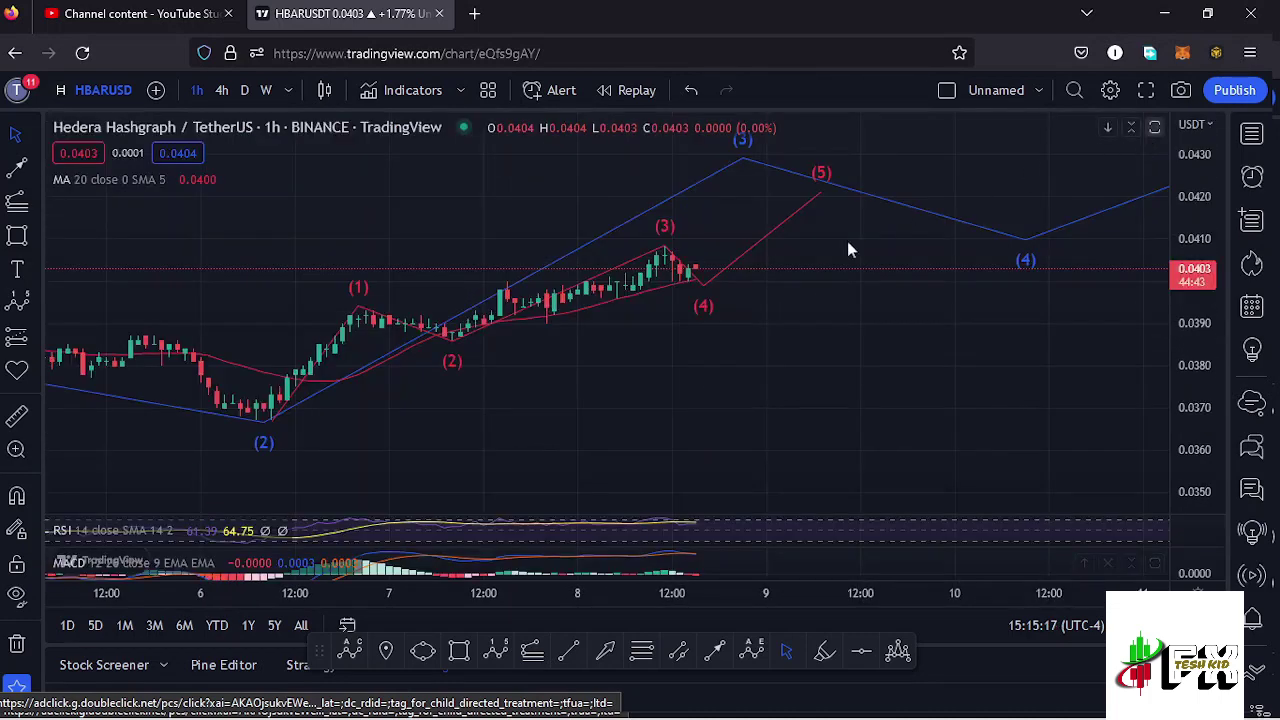